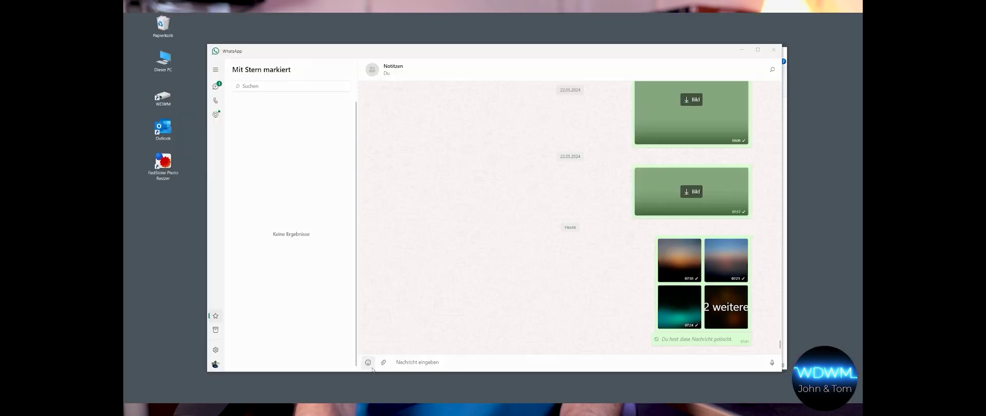
Attach the beach sunset photo to the Notitzen chat and send it without a caption
click(384, 363)
click(381, 293)
double_click(301, 116)
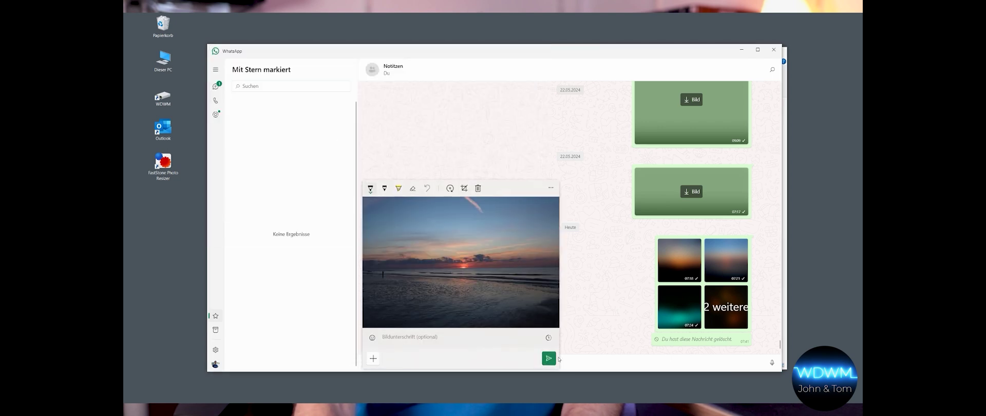
click(549, 359)
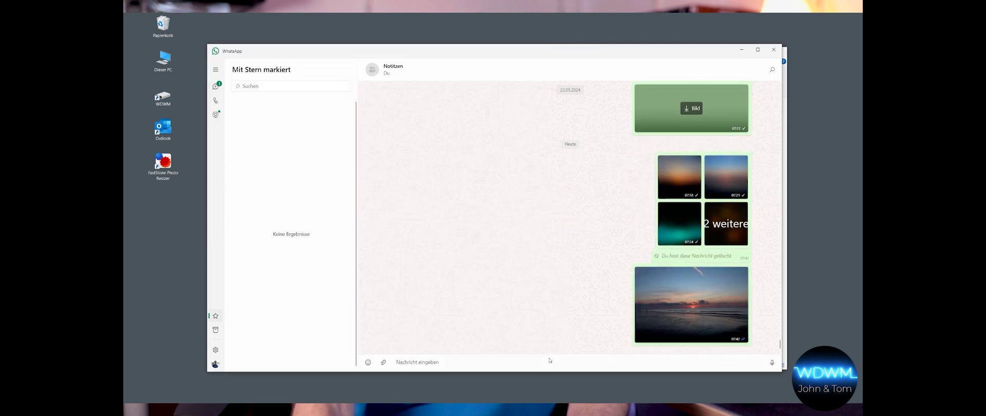
Save the sent sunset photo from the chat into the Bilder folder
right_click(708, 289)
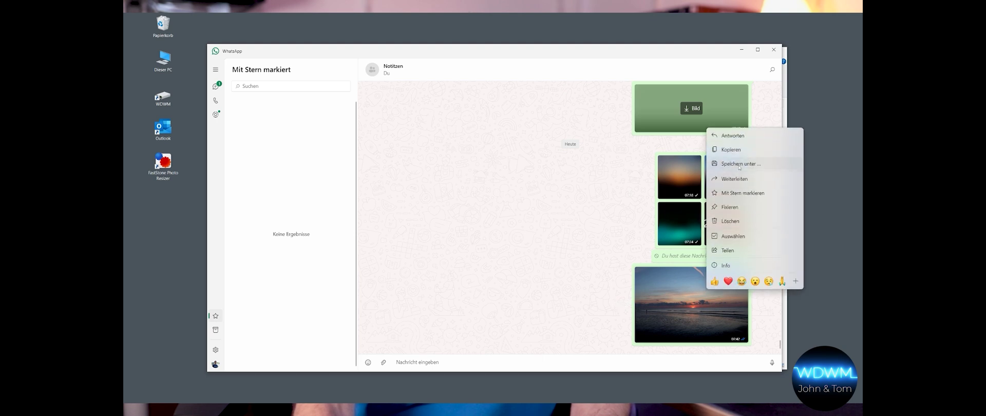
click(739, 163)
click(488, 235)
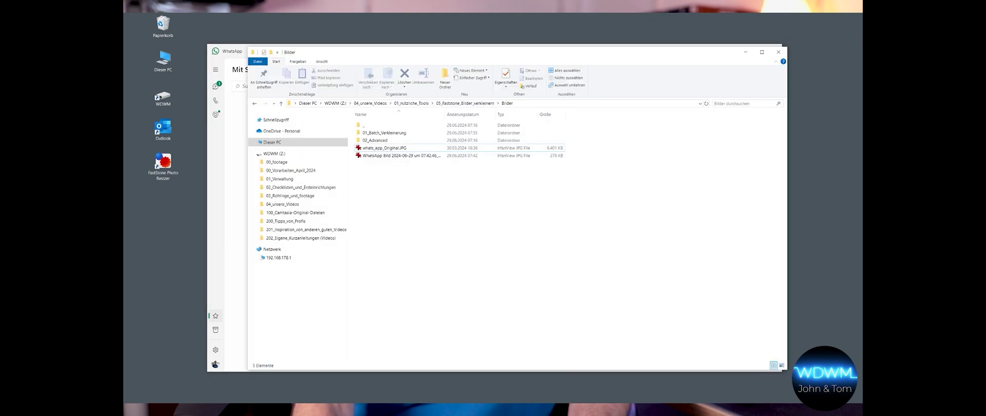
Switch to the Bilder folder and view whats_app_Original.JPG and the saved WhatsApp copy one after the other to compare them
key(alt+Tab)
double_click(374, 151)
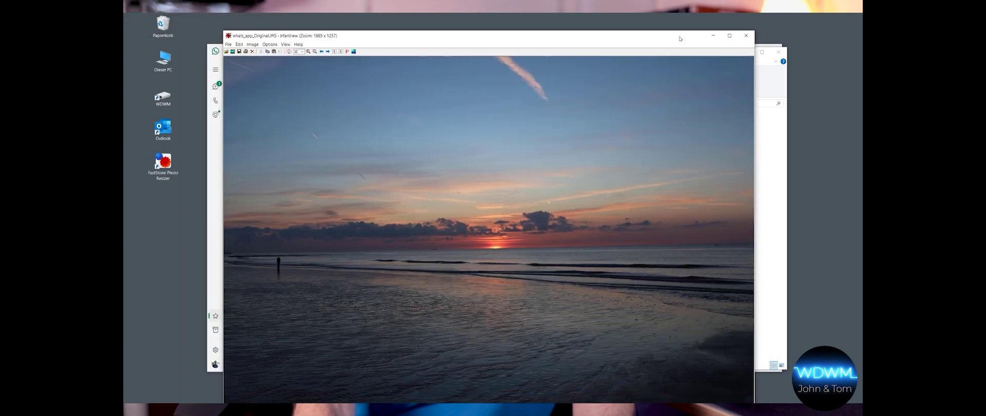
key(Escape)
double_click(442, 155)
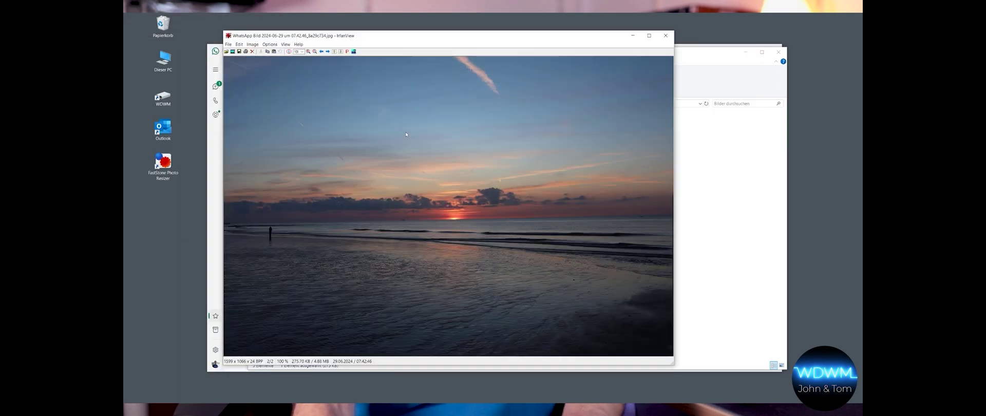
click(666, 35)
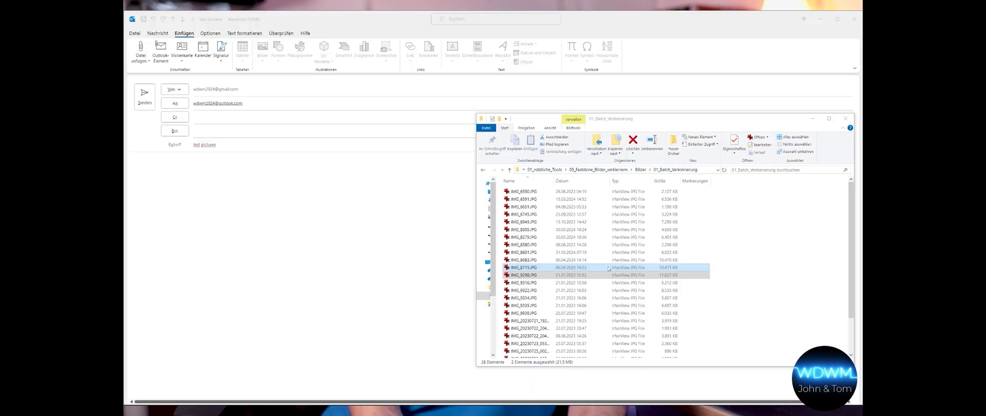
Attach IMG_8715.JPG and IMG_9298.JPG from the 01_Batch_Verkleinerung folder to the "test pictures" e-mail draft
drag(524, 271, 367, 203)
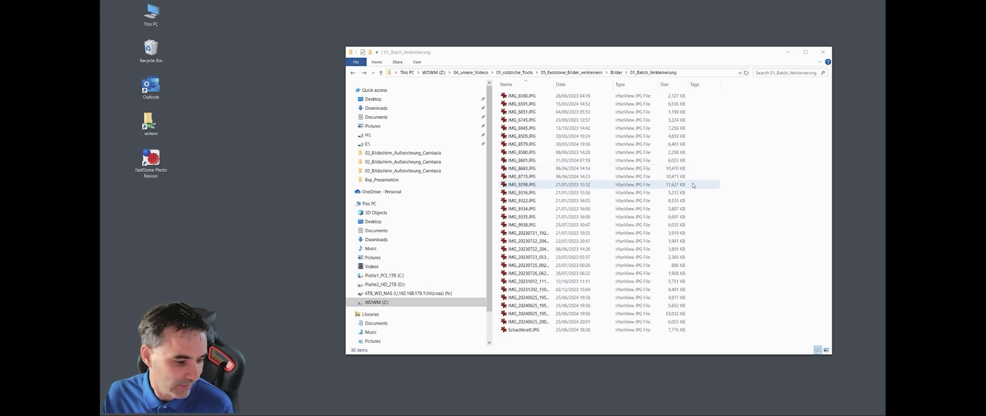
Check the combined size of all images in the 01_Batch_Verkleinerung folder in their properties
drag(604, 54, 564, 58)
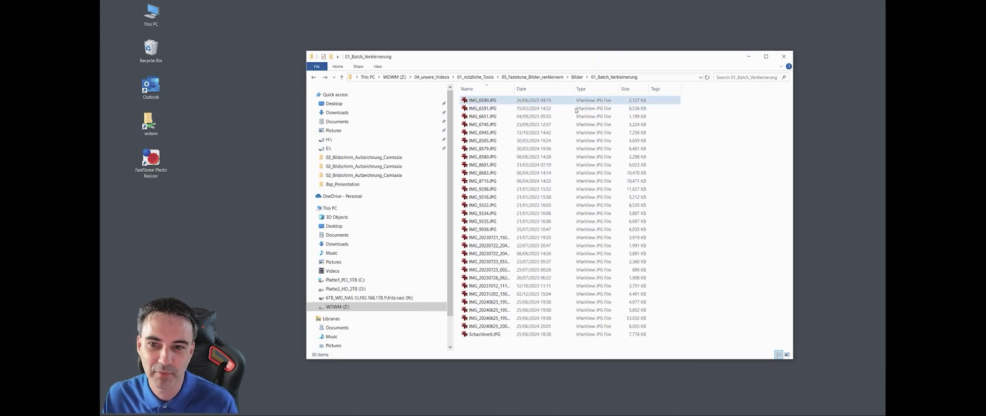
drag(555, 346, 469, 101)
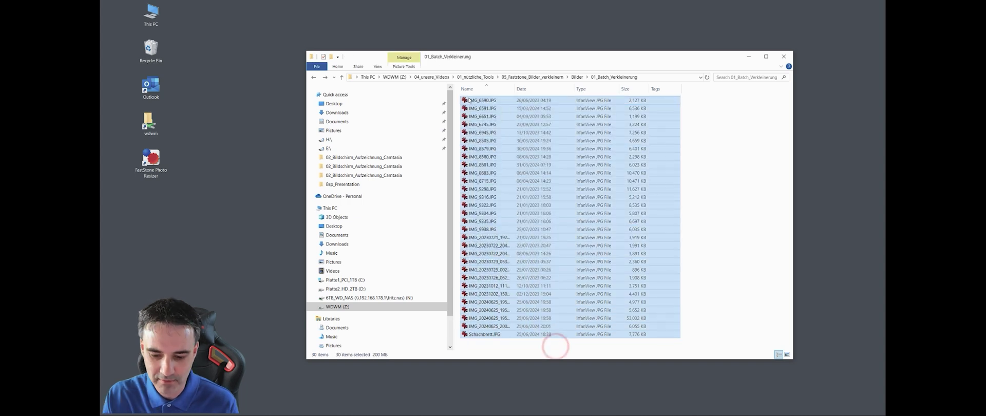
key(alt+Return)
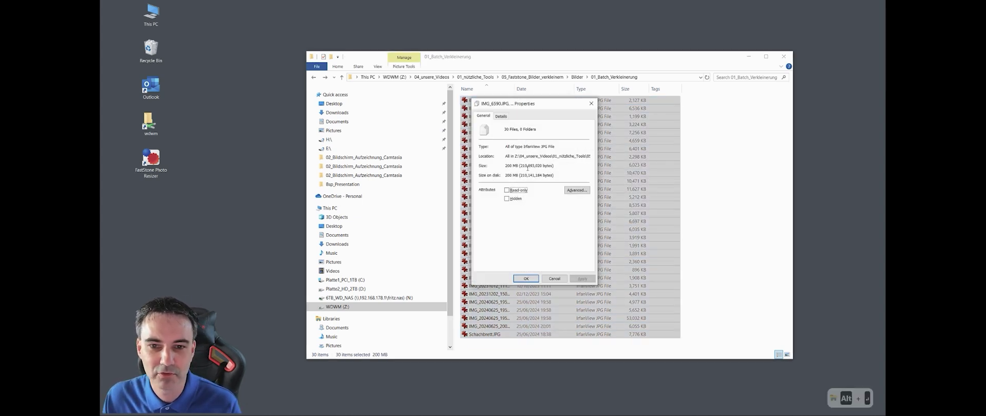
click(591, 104)
Show the folder as extra large icons and view the first three photos full screen, starting with IMG_6590.JPG
click(379, 66)
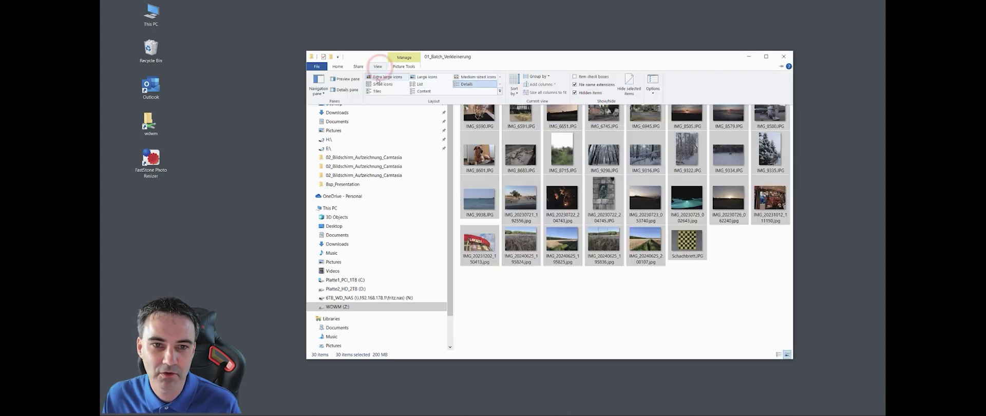
click(377, 79)
double_click(507, 136)
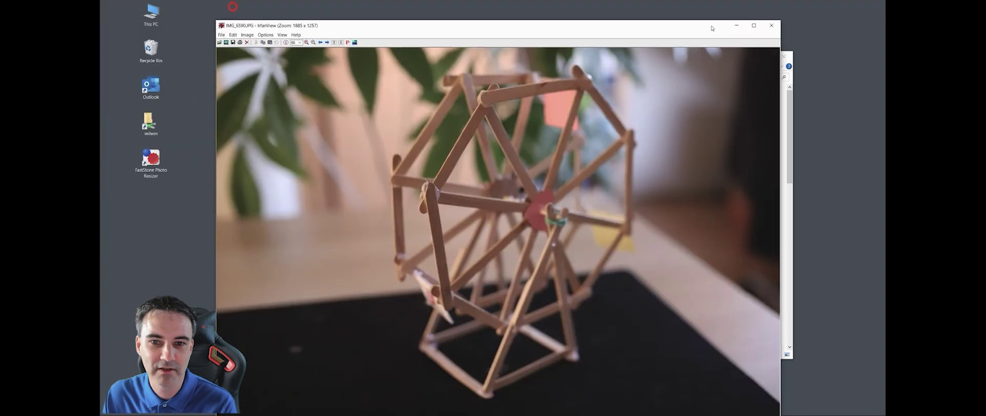
double_click(613, 110)
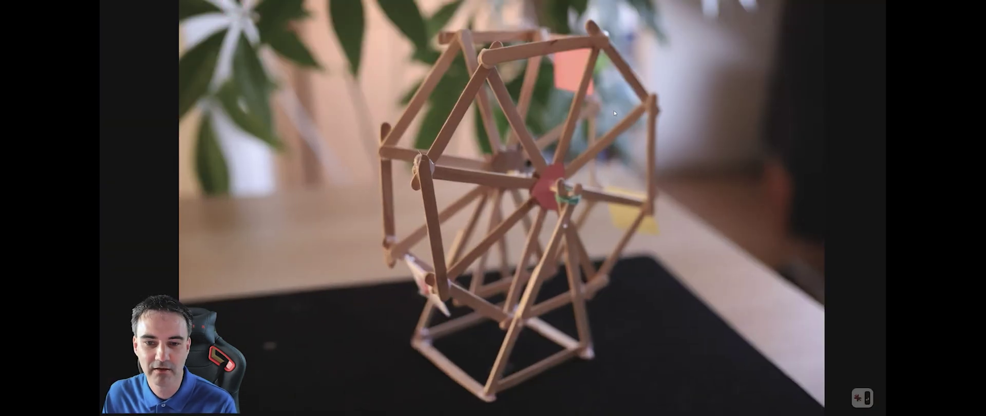
scroll(615, 112, down, 1)
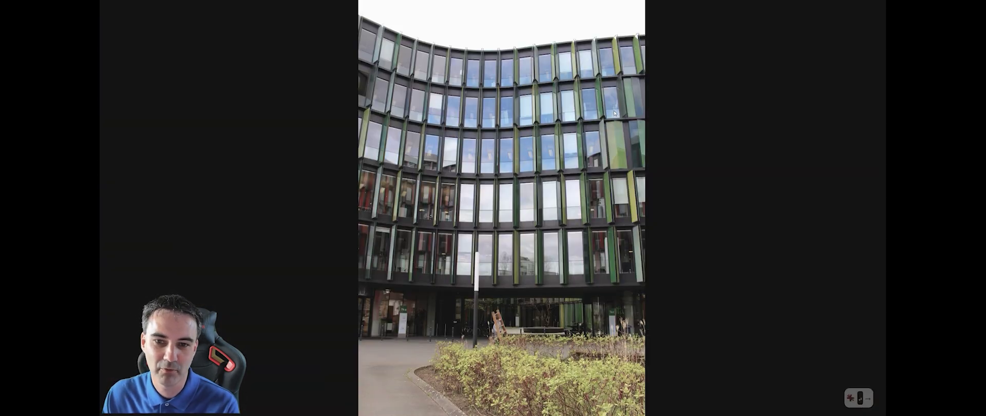
scroll(615, 113, down, 1)
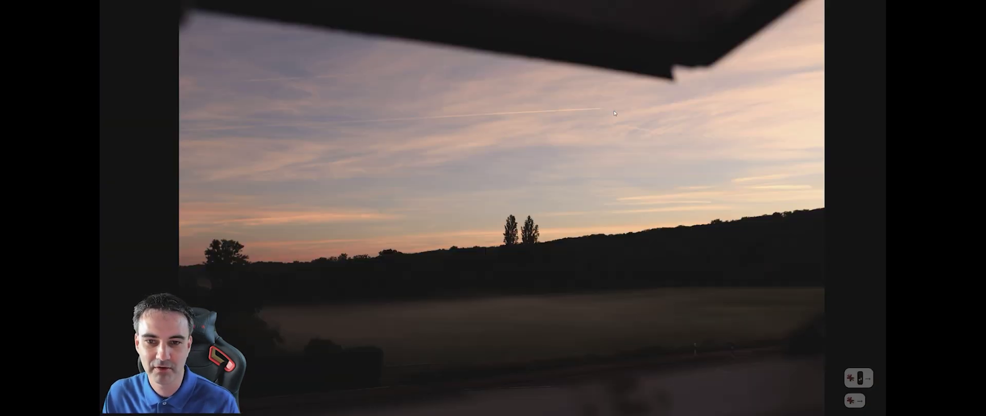
key(Escape)
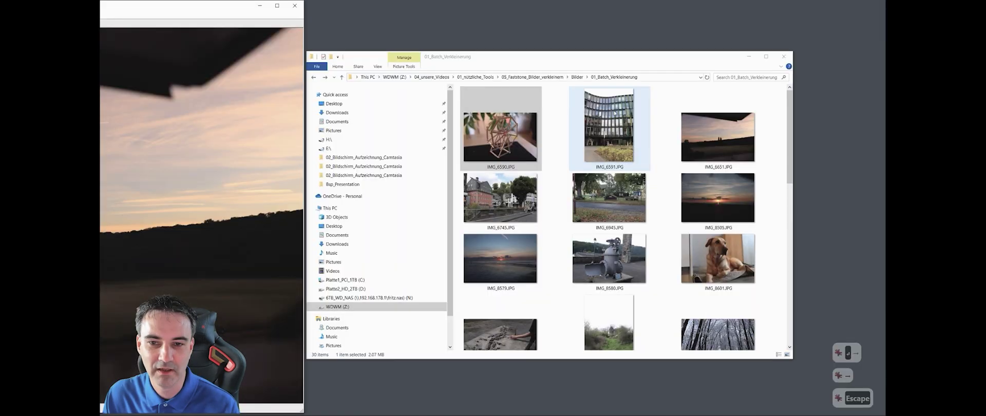
click(302, 6)
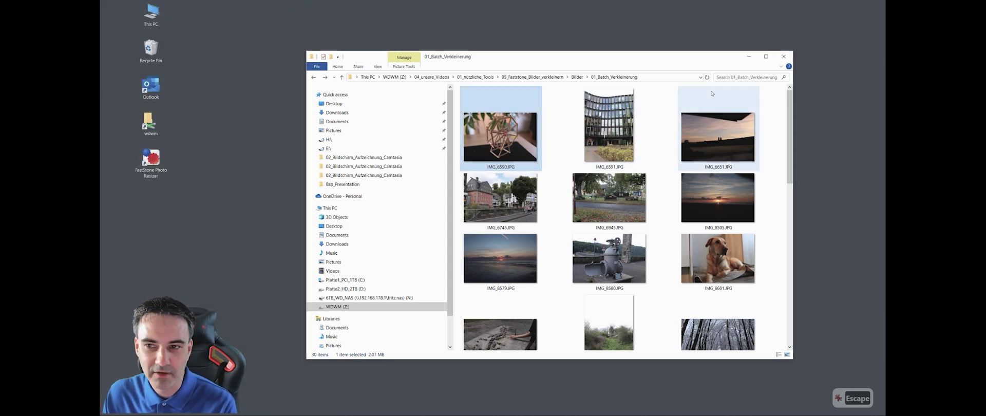
Open FastStone Photo Resizer from the desktop and restore its window from the maximized state
double_click(151, 162)
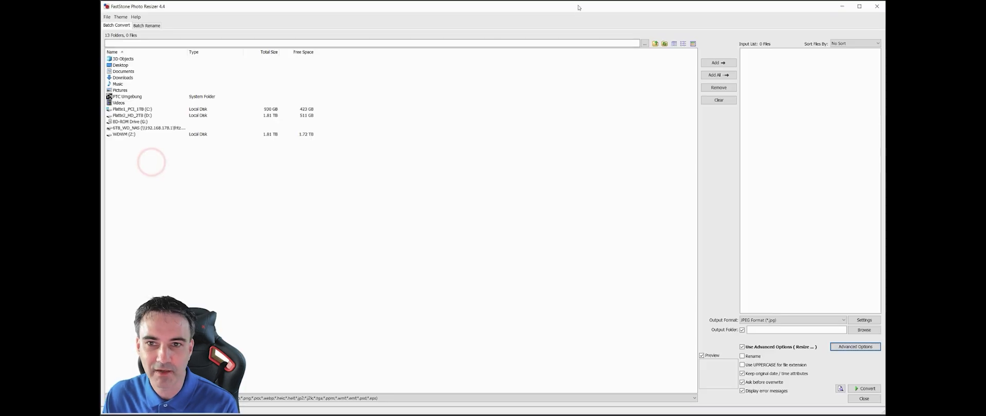
drag(578, 5, 590, 91)
drag(590, 56, 591, 134)
drag(747, 89, 780, 14)
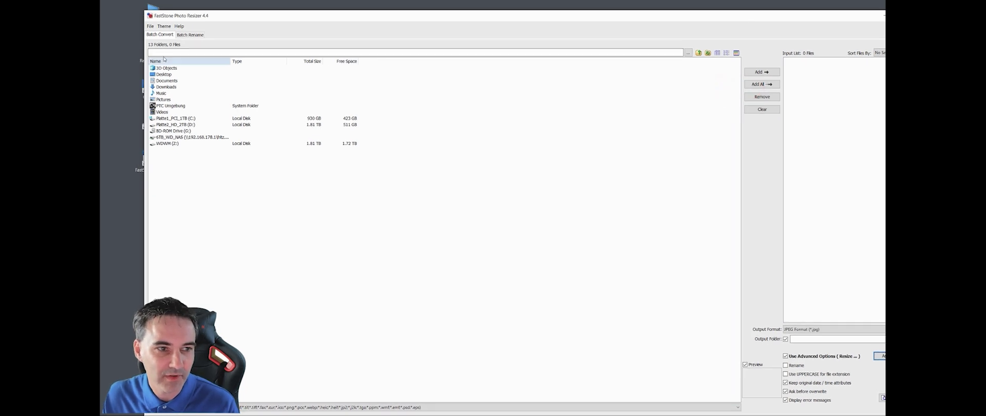
drag(503, 17, 517, 78)
Copy the path of the 01_Batch_Verkleinerung folder from File Explorer and load that folder in FastStone Photo Resizer
key(alt+Tab)
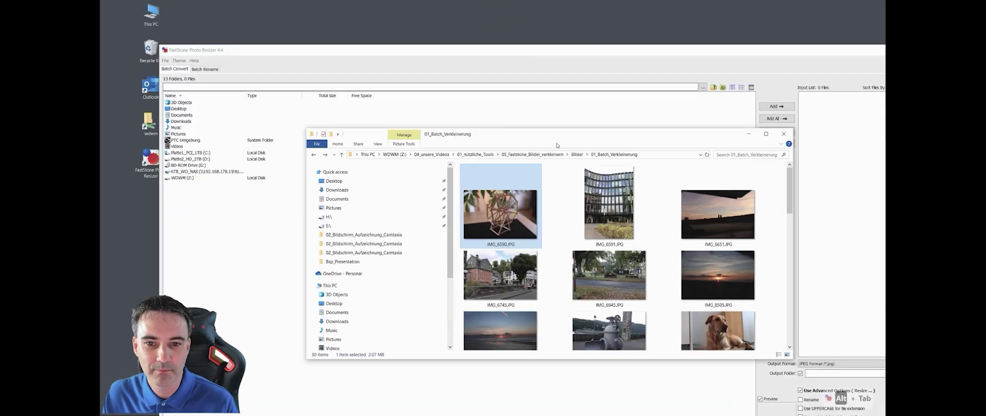
click(652, 154)
key(ctrl+c)
key(alt+Tab)
click(334, 88)
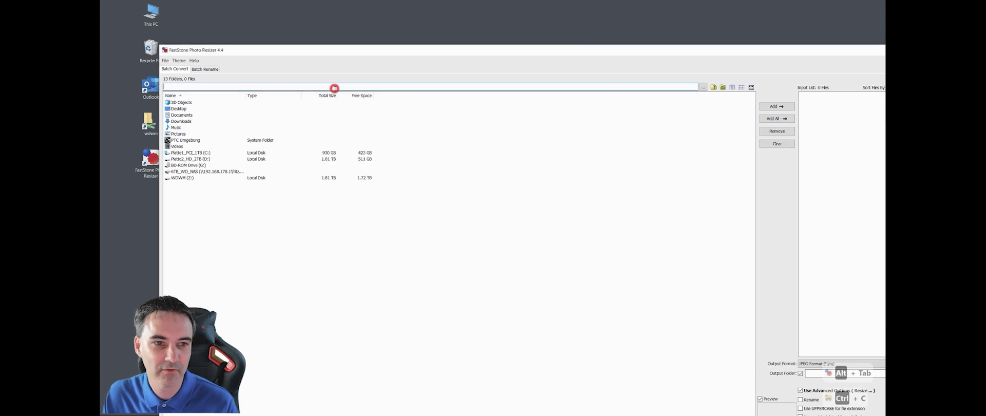
key(ctrl+v)
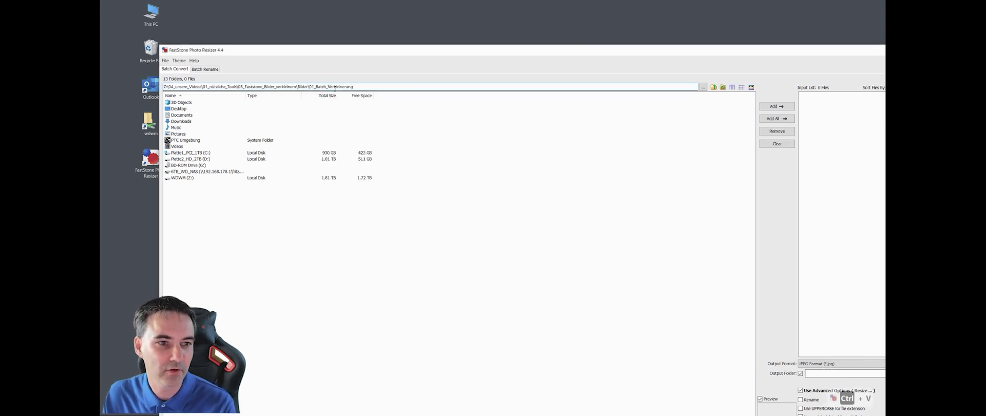
key(Return)
Add all images of the folder, IMG_6590.JPG through Schachbrett.JPG, to the input list and maximize the window
click(191, 103)
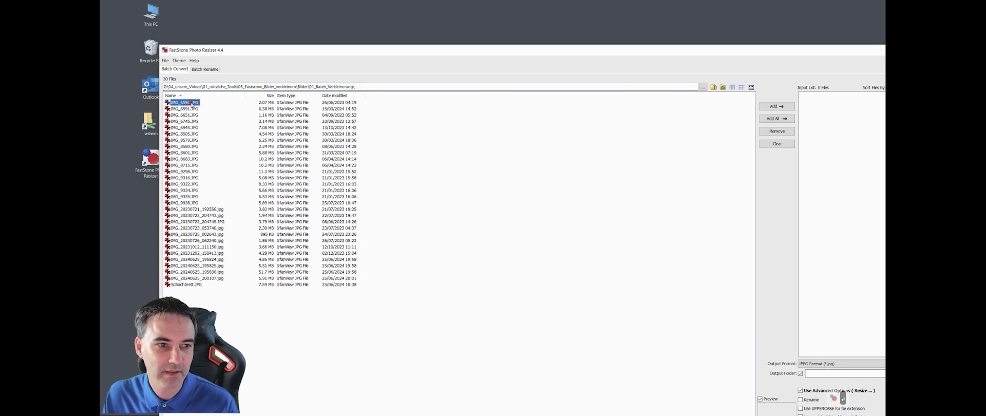
shift+click(191, 284)
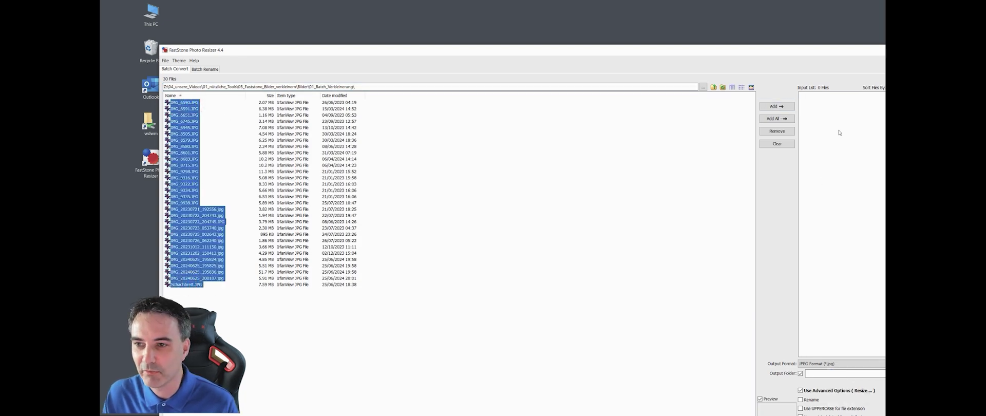
click(776, 118)
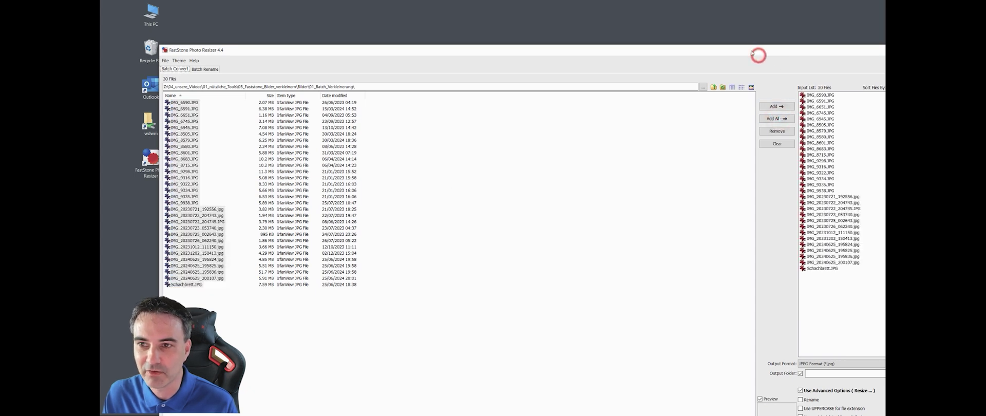
drag(754, 51, 732, 25)
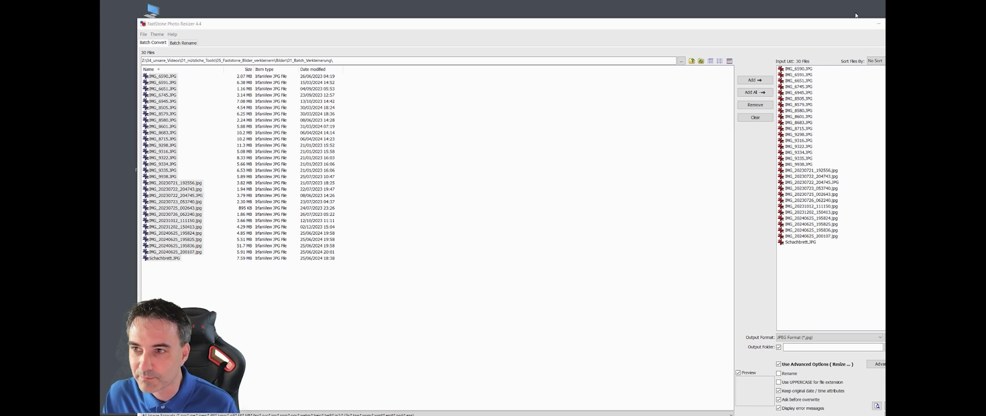
double_click(843, 23)
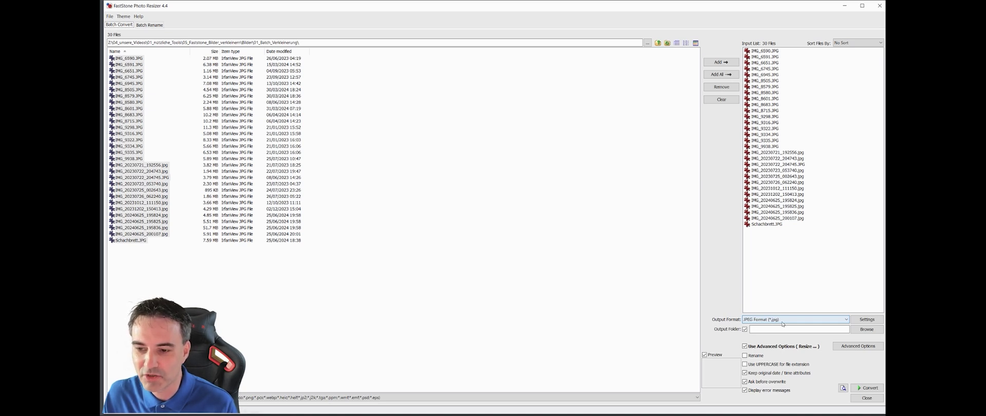
Set the JPEG output quality to 85 and accept the output format options
click(866, 319)
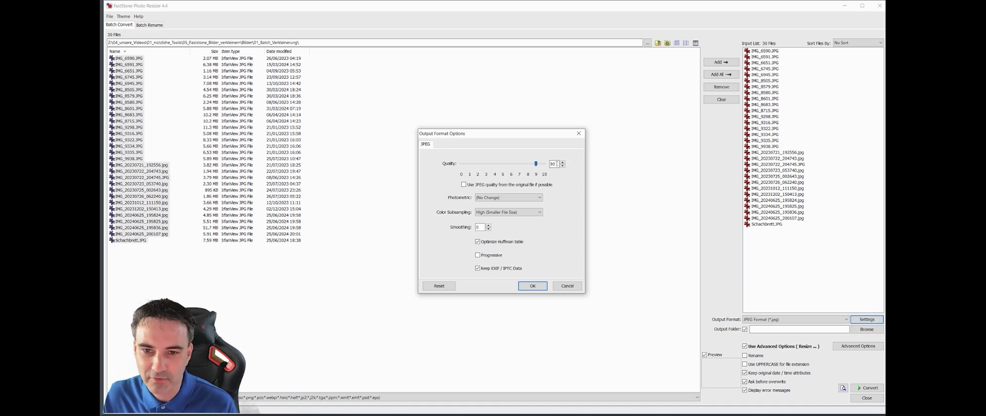
double_click(556, 164)
text(5)
key(BackSpace)
text(85)
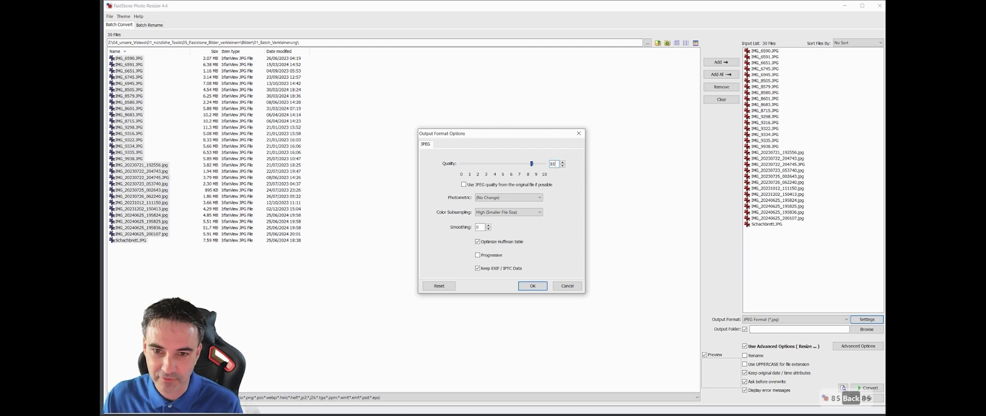
click(574, 174)
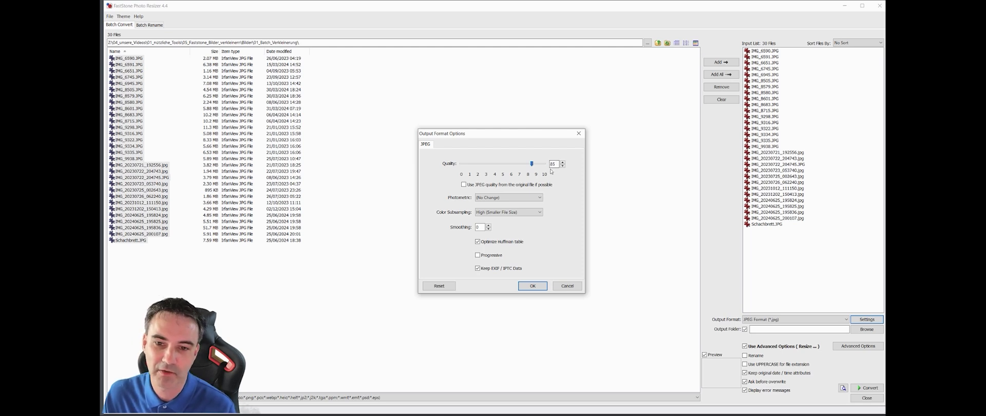
click(533, 286)
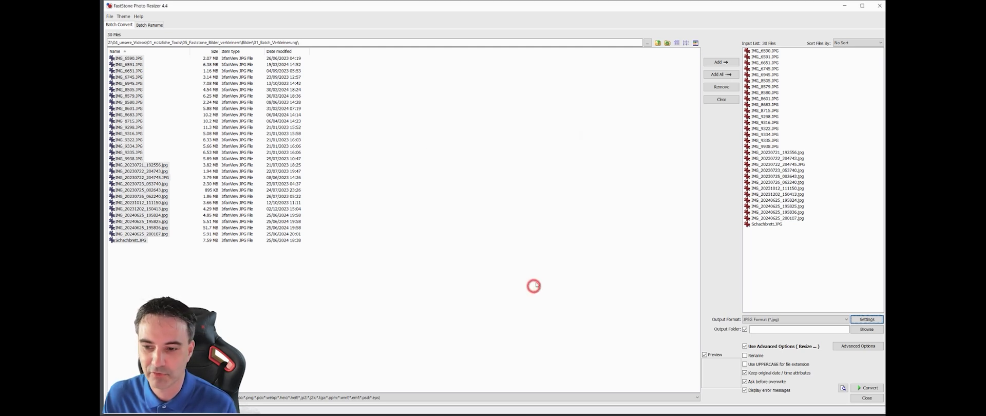
Set the output folder to a subfolder named small inside the source folder 01_Batch_Verkleinerung, reusing the source path
click(382, 42)
key(ctrl+c)
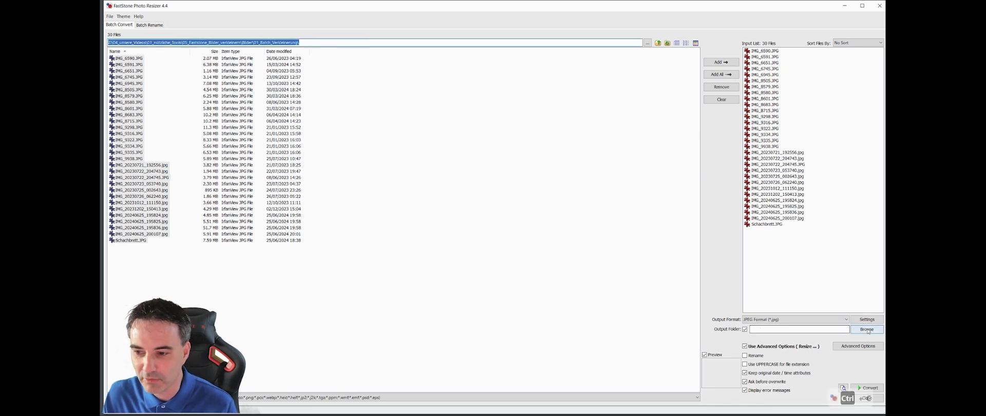
click(779, 329)
key(ctrl+v)
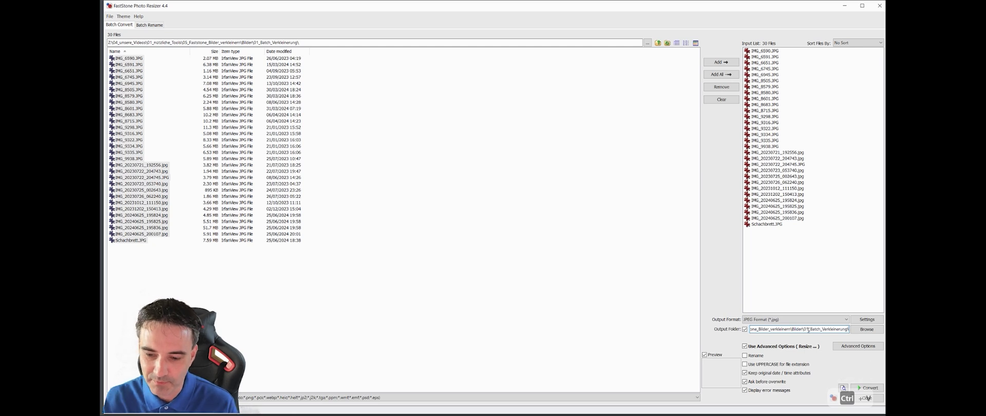
text(small)
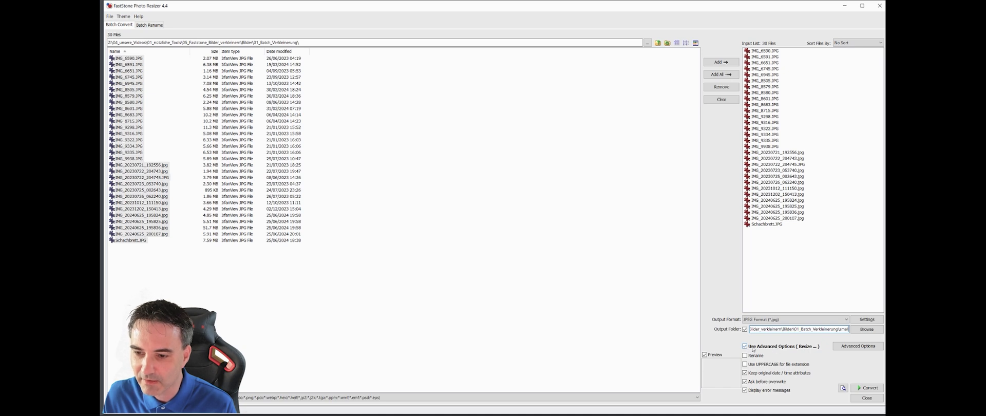
Enable resizing in percentage in the advanced options, set it to 30%, and accept the options
click(859, 347)
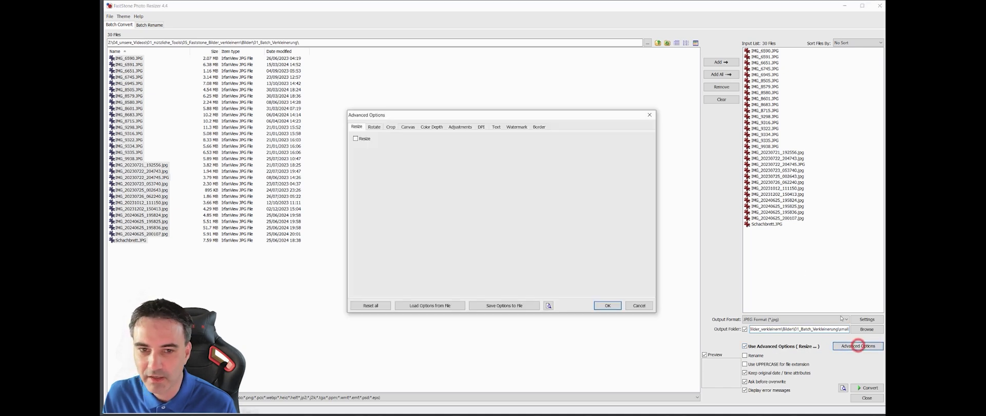
click(356, 139)
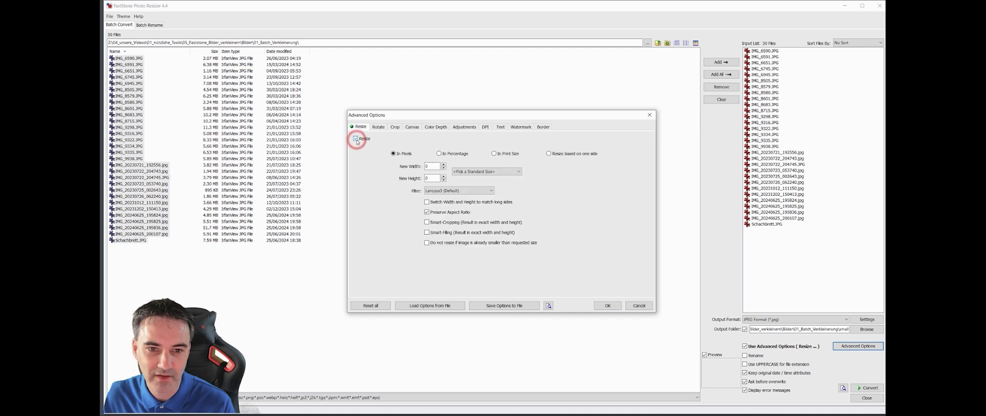
click(439, 153)
double_click(436, 172)
text(50)
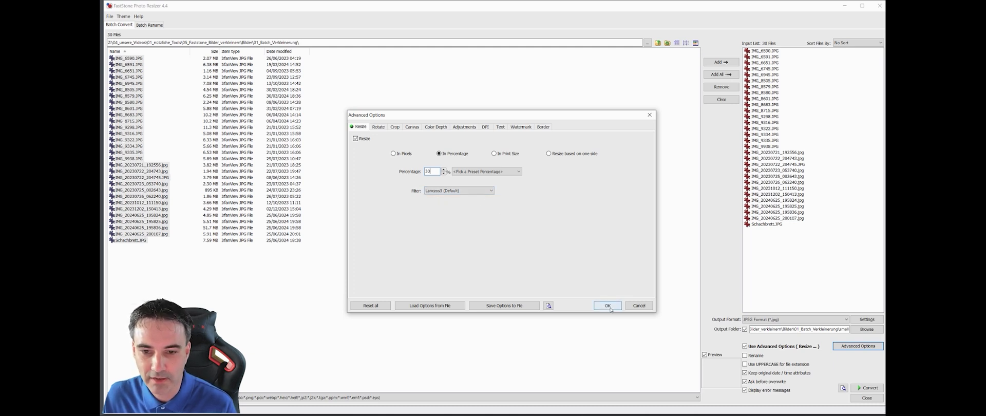
click(609, 307)
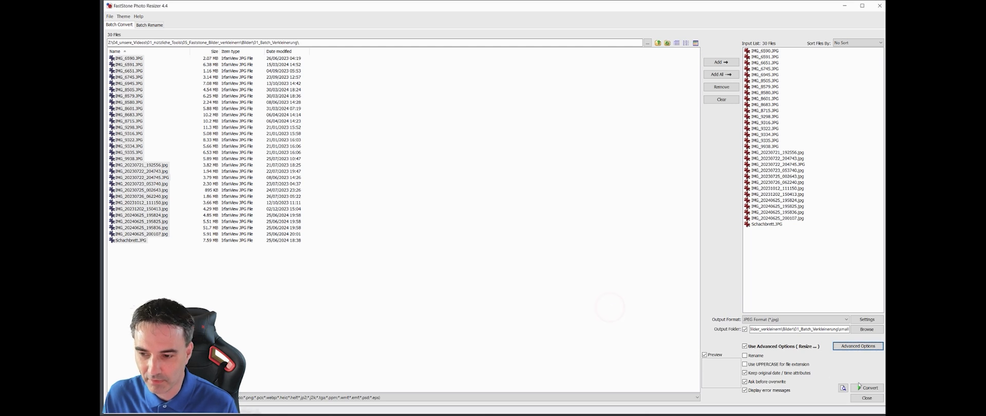
Convert all listed images, creating the missing output folder small, and finish with the containing folder opened
click(872, 391)
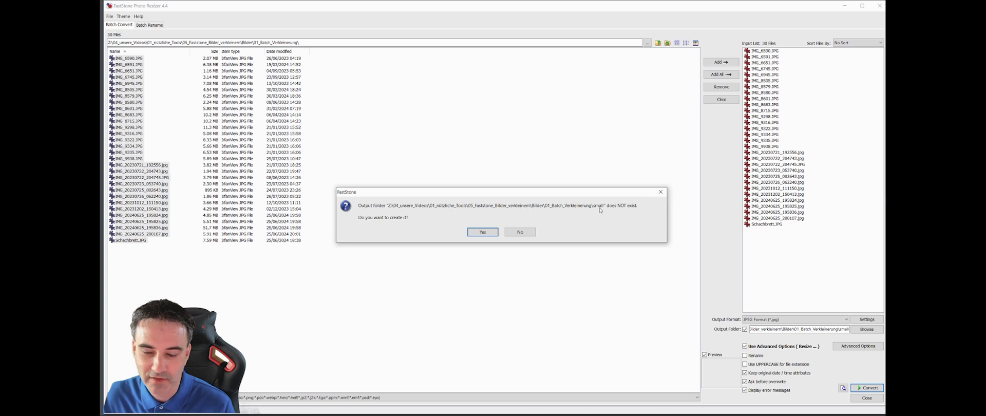
click(483, 232)
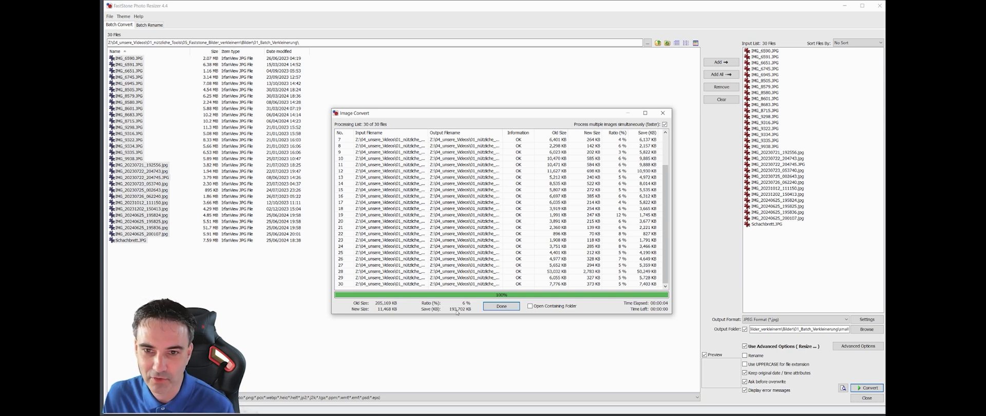
click(530, 307)
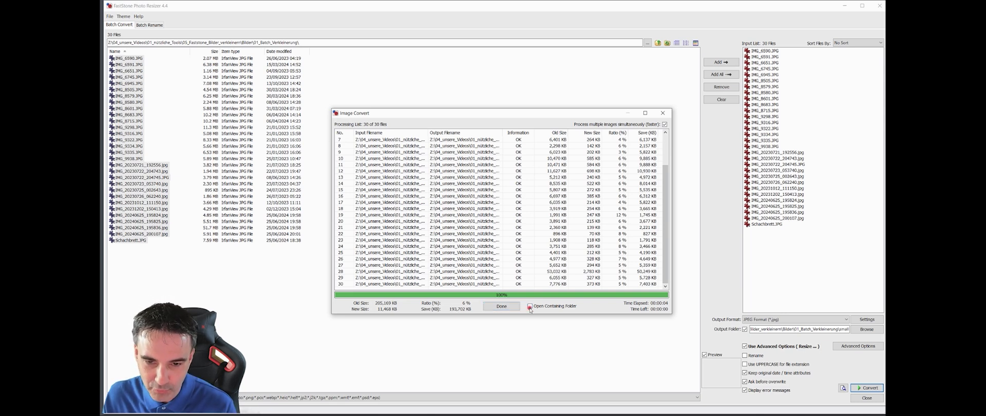
click(501, 307)
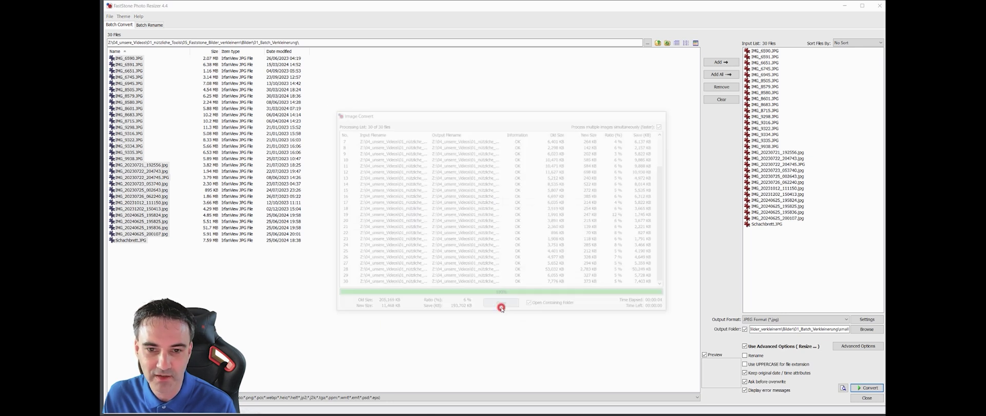
Open IMG_6590.jpg from the small folder, browse the converted photos full screen up to IMG_8601.jpg, and leave full-screen view
click(548, 137)
drag(548, 138, 484, 93)
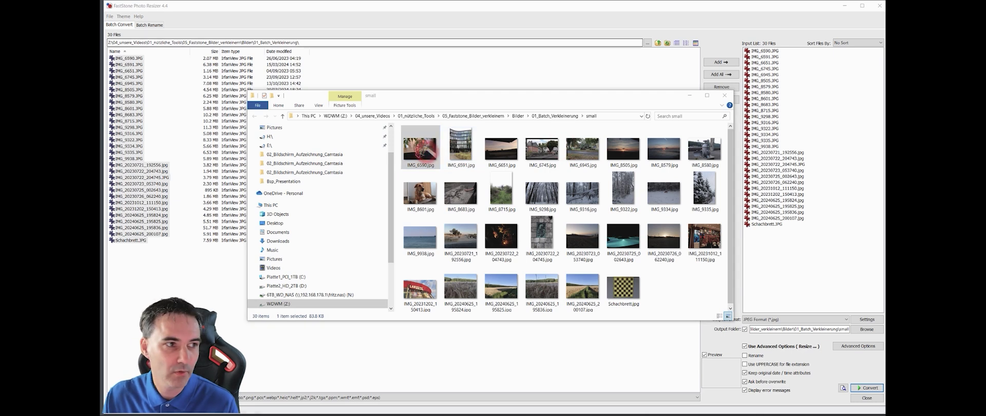
double_click(438, 154)
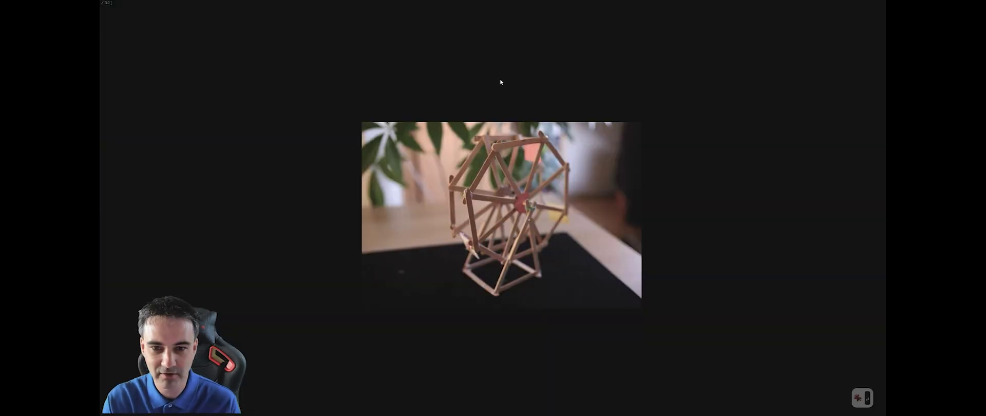
key(Right)
key(Right)
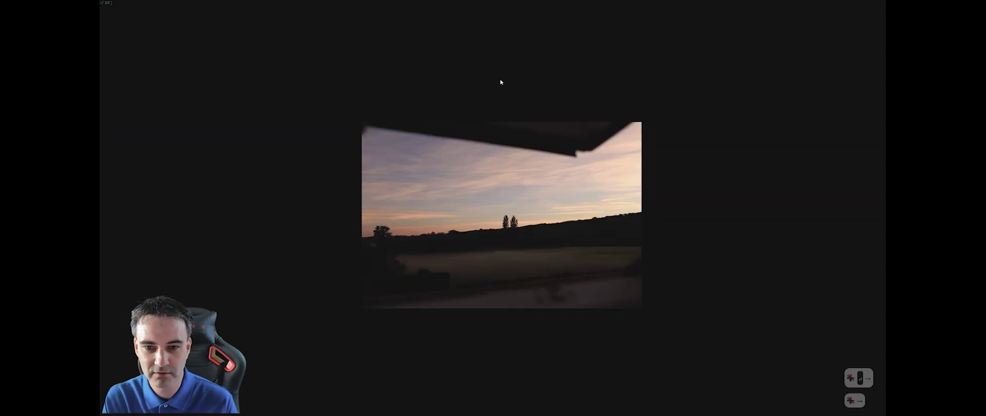
key(Right)
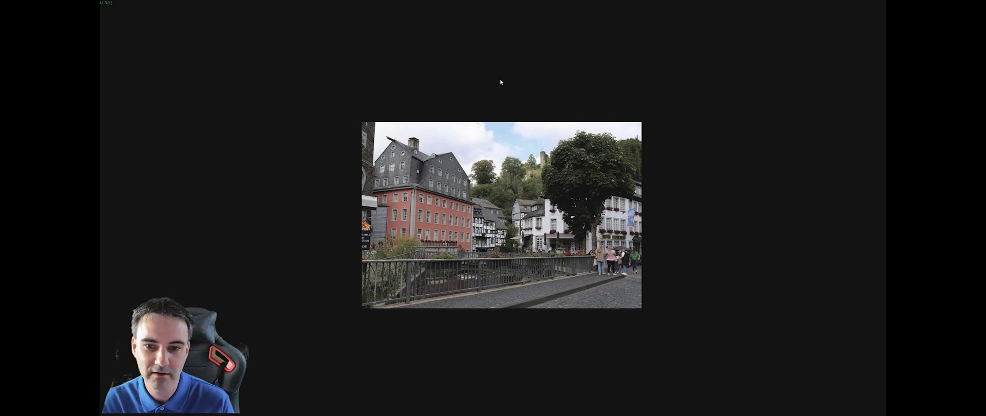
key(Right)
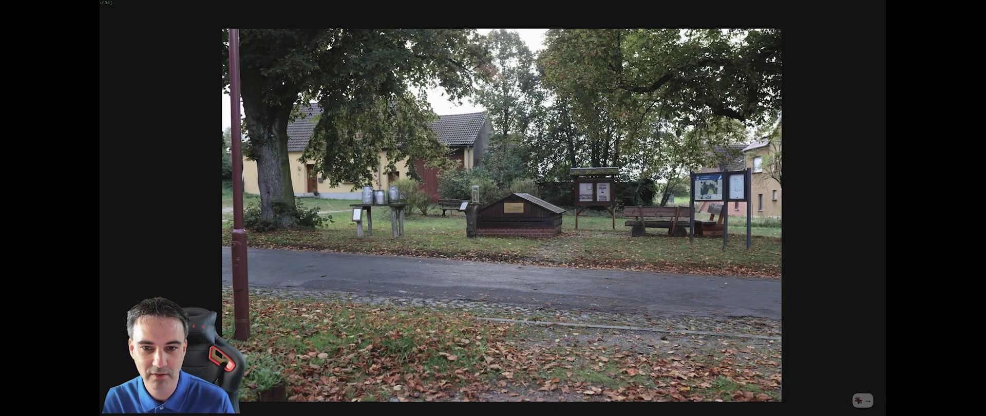
key(Right)
key(Right)
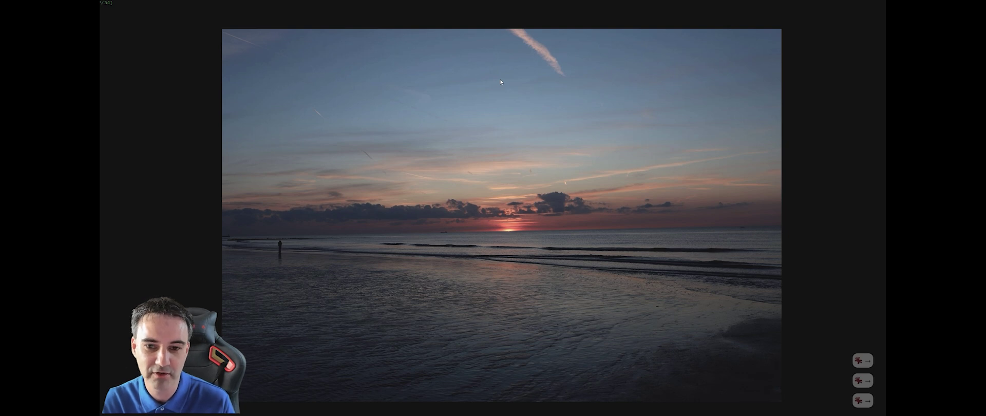
key(Right)
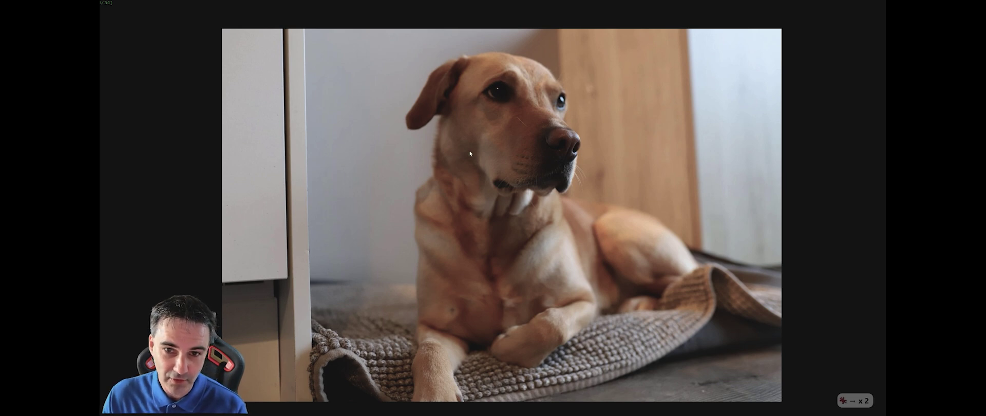
key(Escape)
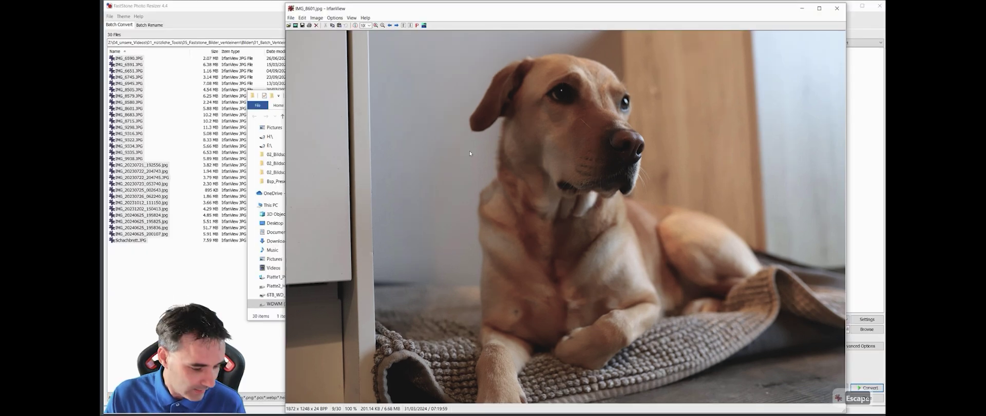
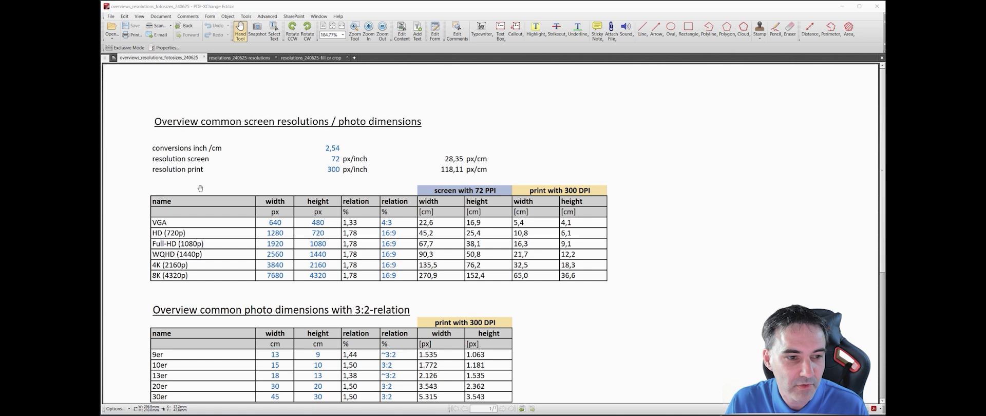
Examine the screen resolution rectangles from VGA to 8K in the resolutions_240625-resolutions document
drag(191, 184, 191, 177)
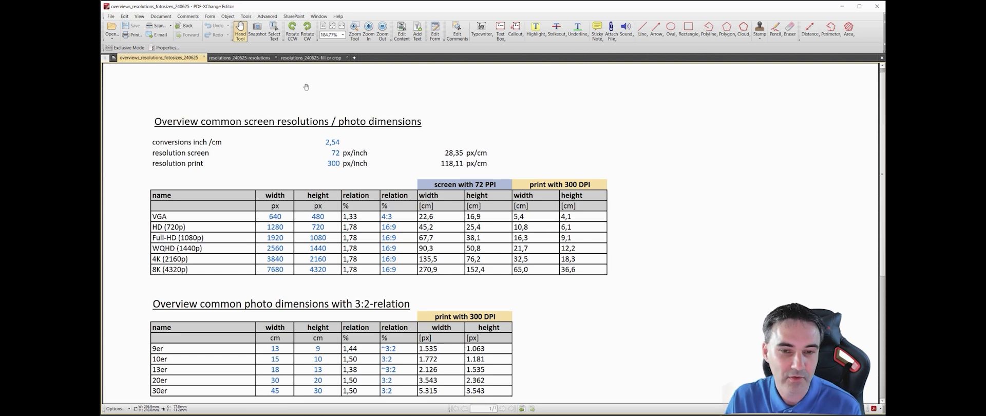
click(266, 59)
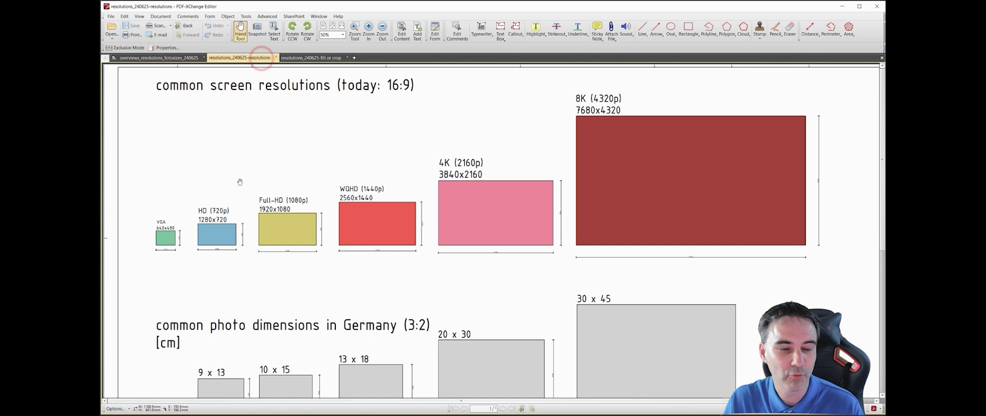
scroll(180, 186, up, 2)
drag(180, 186, 218, 185)
scroll(218, 185, down, 2)
scroll(218, 185, up, 3)
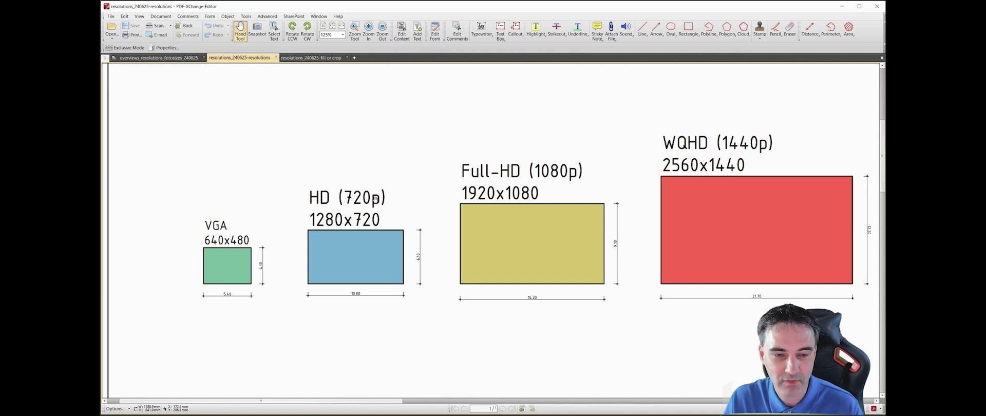
drag(521, 145, 244, 174)
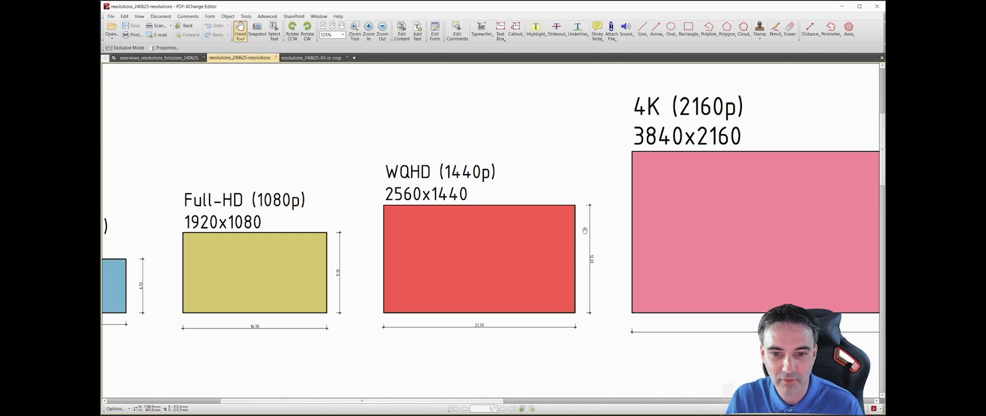
scroll(592, 177, right, 5)
scroll(593, 178, up, 1)
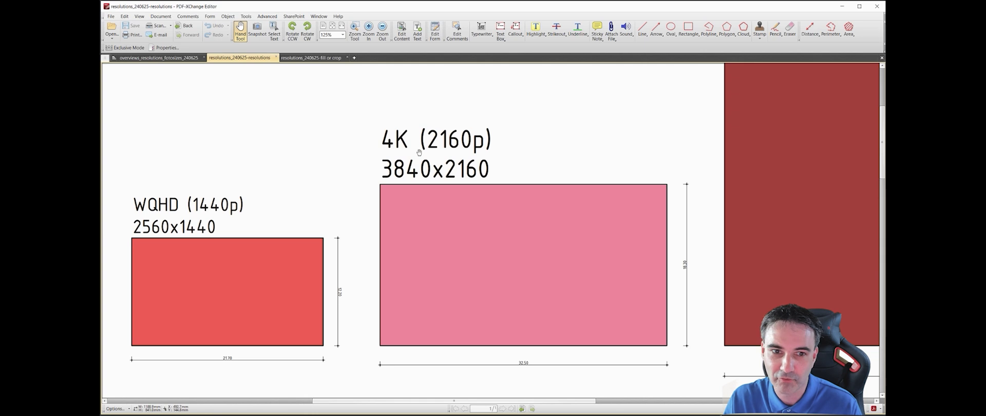
drag(488, 161, 461, 166)
scroll(461, 167, down, 4)
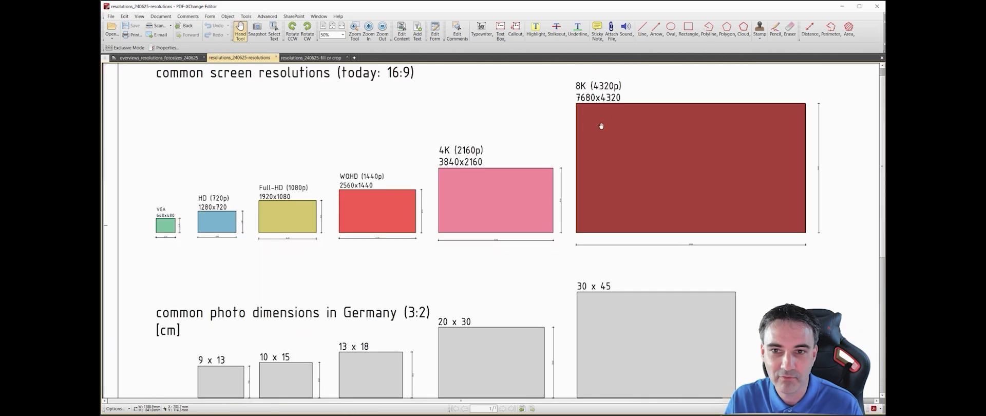
scroll(592, 103, up, 2)
Review the screen resolution and 3:2 photo dimension tables in overviews_resolutions_fotosizes_240625
click(189, 58)
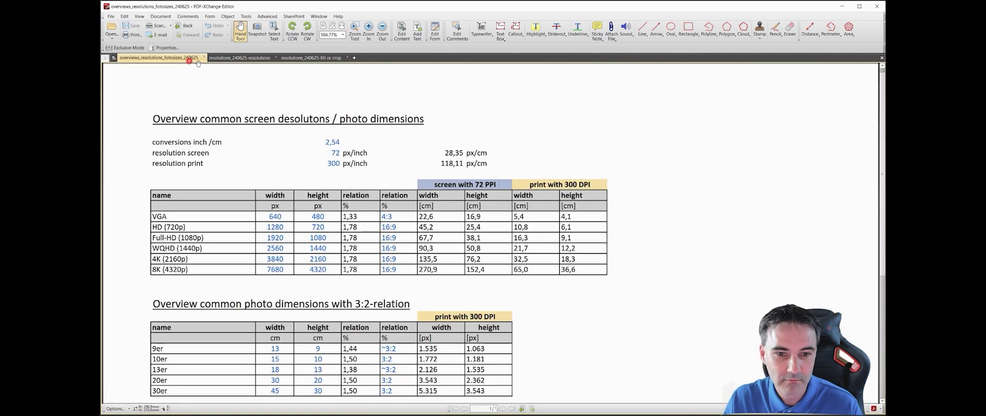
scroll(368, 214, down, 3)
click(220, 279)
scroll(242, 280, up, 1)
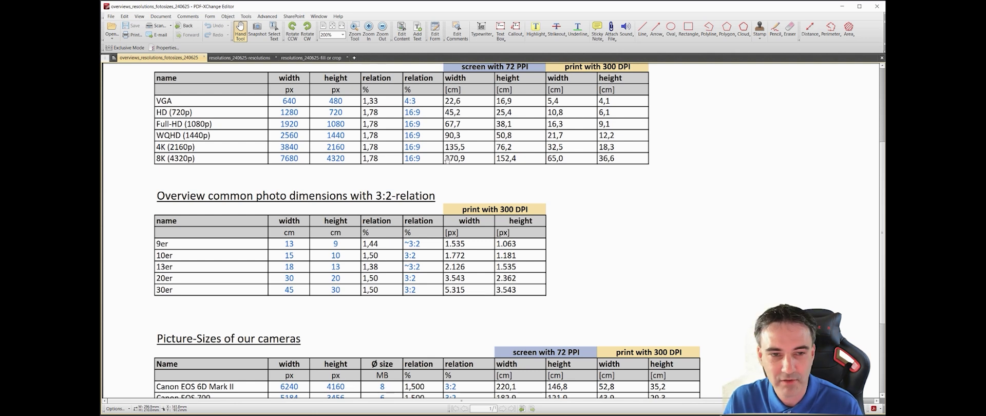
Compare the drawn common German photo dimensions with the screen resolutions in resolutions_240625-resolutions
click(239, 57)
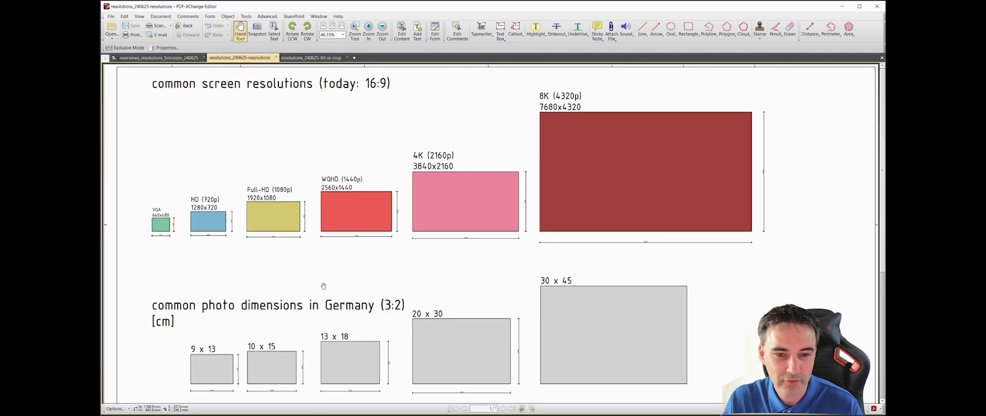
scroll(324, 286, down, 3)
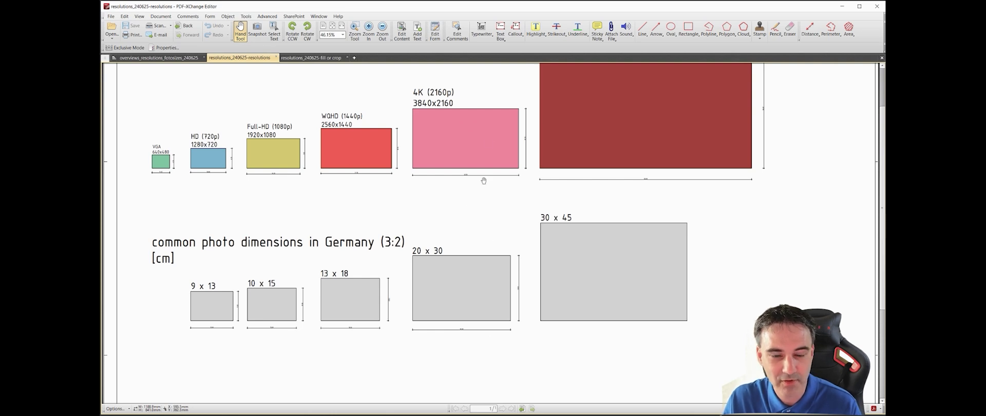
scroll(590, 229, up, 2)
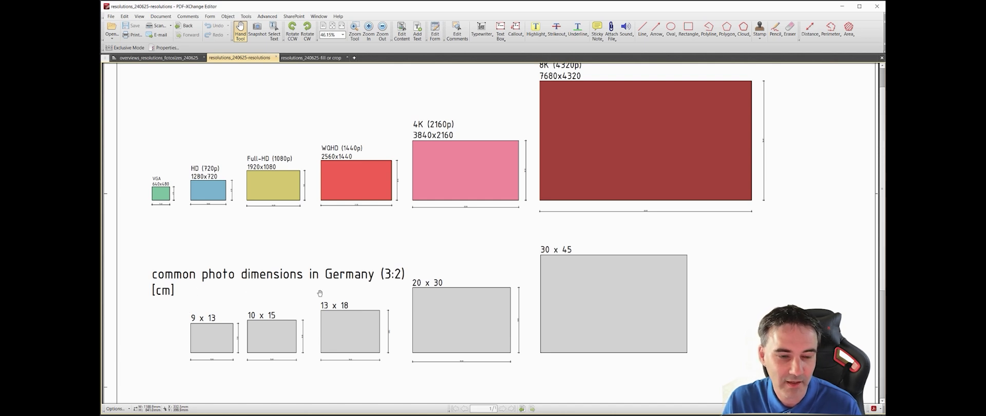
Examine the table of picture sizes of the cameras in overviews_resolutions_fotosizes_240625
click(163, 57)
scroll(472, 238, down, 2)
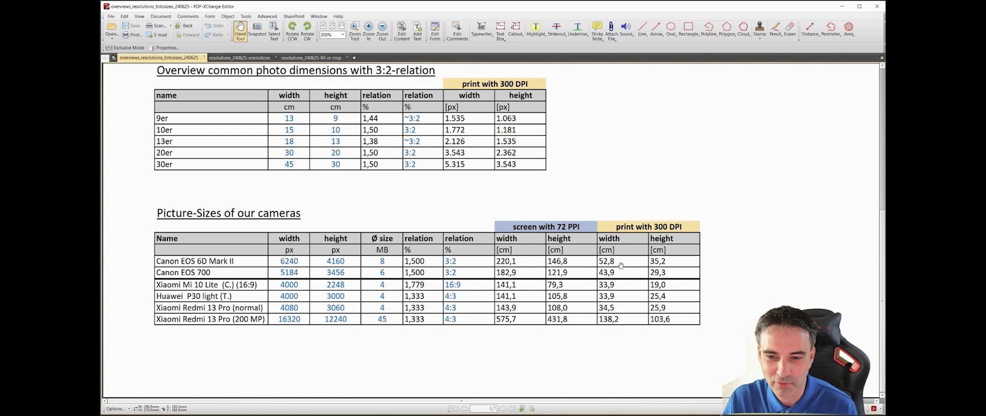
scroll(619, 268, up, 1)
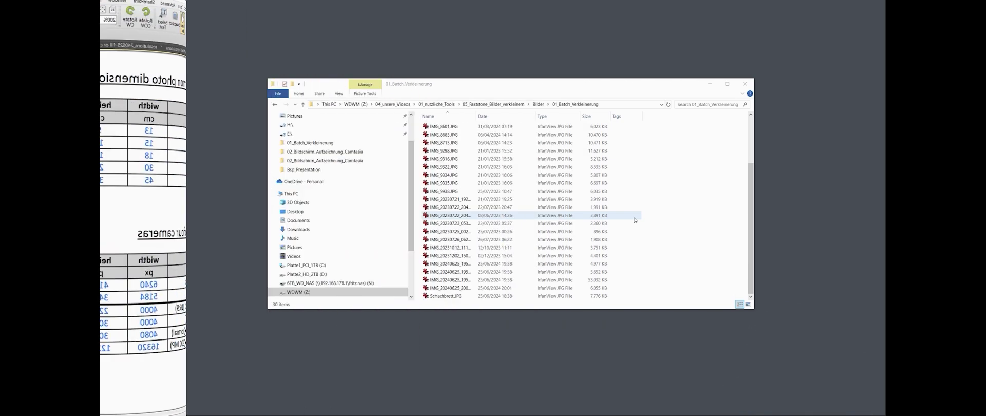
Check the image dimensions and resolution of IMG_6590.JPG in its file property details, and close the properties
scroll(630, 221, up, 2)
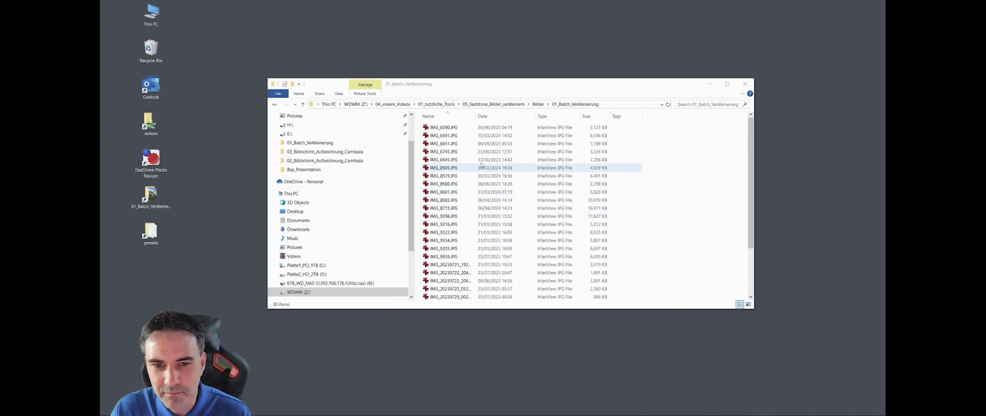
click(438, 127)
key(alt+Return)
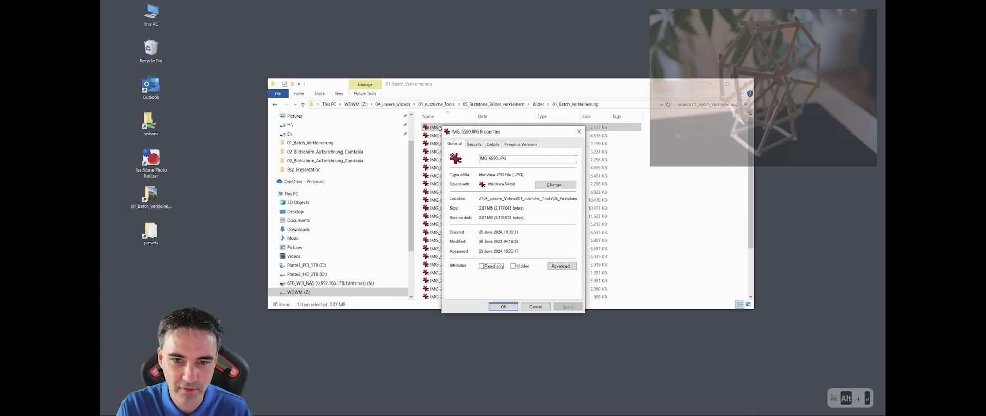
click(521, 144)
click(493, 144)
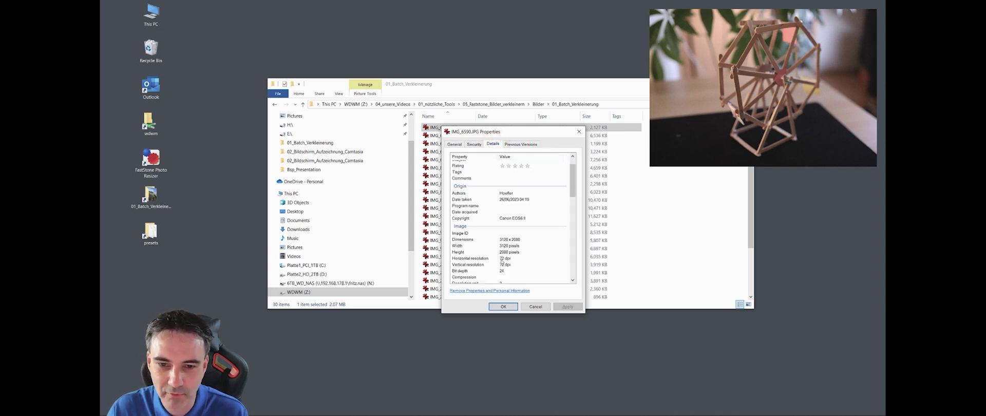
click(579, 131)
Show the file property details of IMG_6591.JPG to check its image dimensions
shift+click(469, 137)
key(alt+Return)
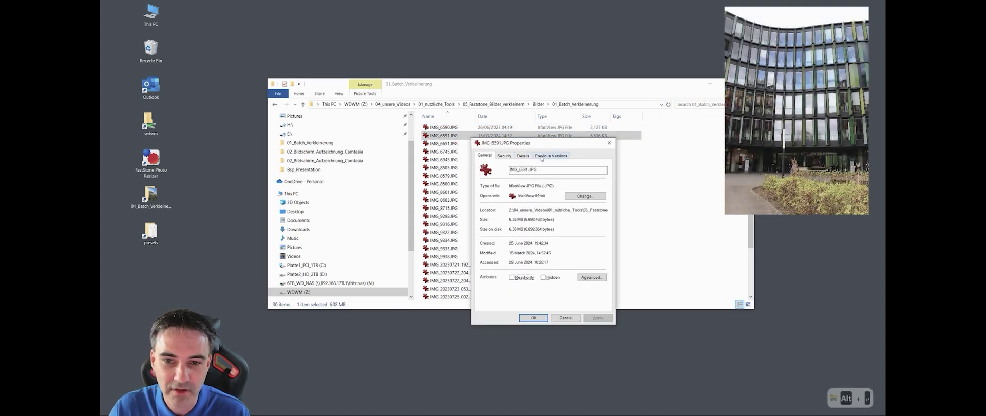
click(524, 155)
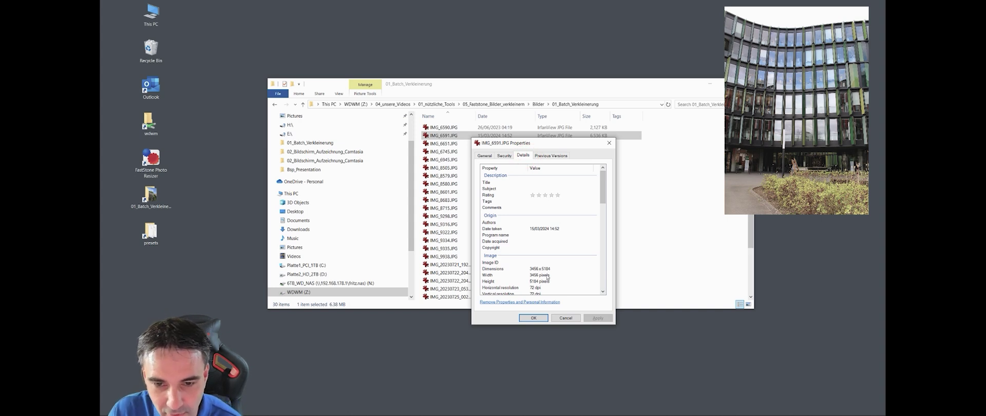
Close the IMG_6591.JPG properties, check the image dimensions of IMG_20240625_195836.jpg in its property details, and close them
scroll(534, 271, down, 2)
click(610, 143)
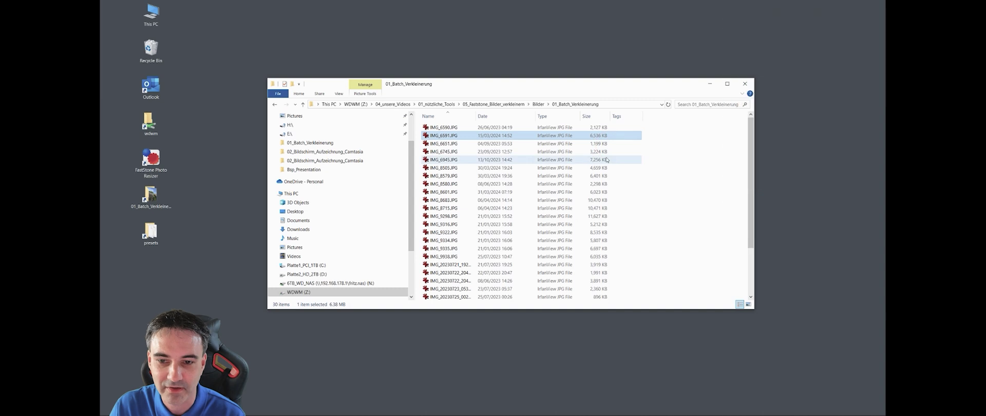
scroll(534, 246, down, 3)
click(537, 280)
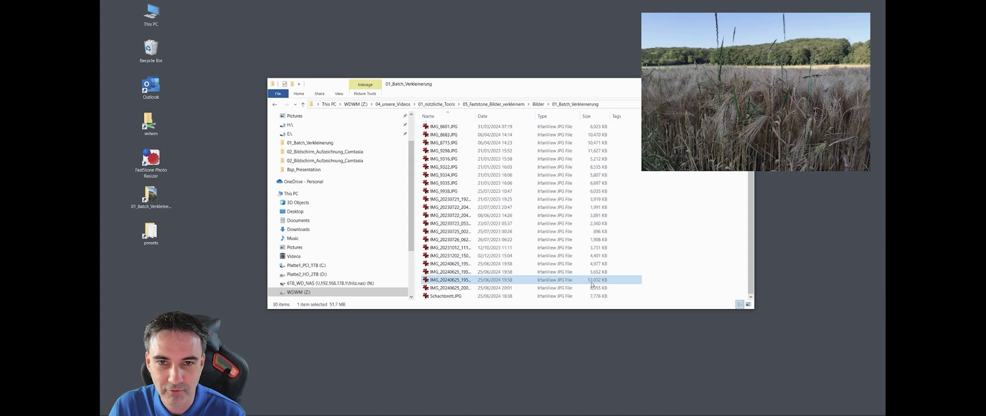
key(alt+Return)
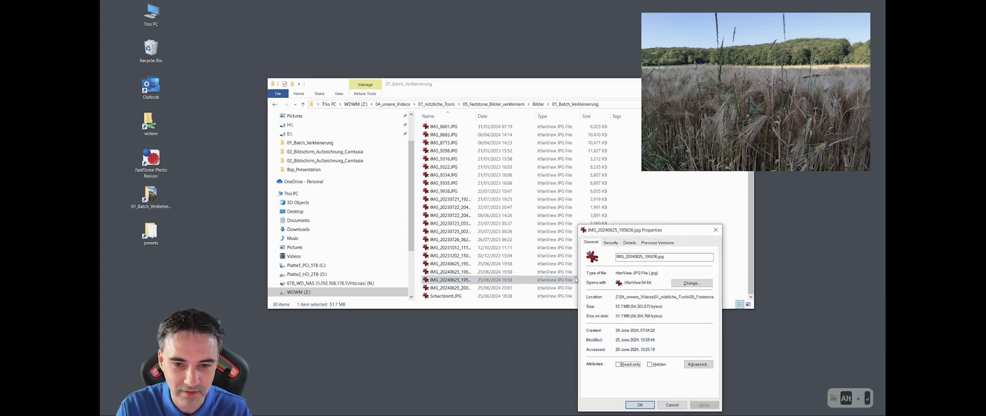
click(630, 242)
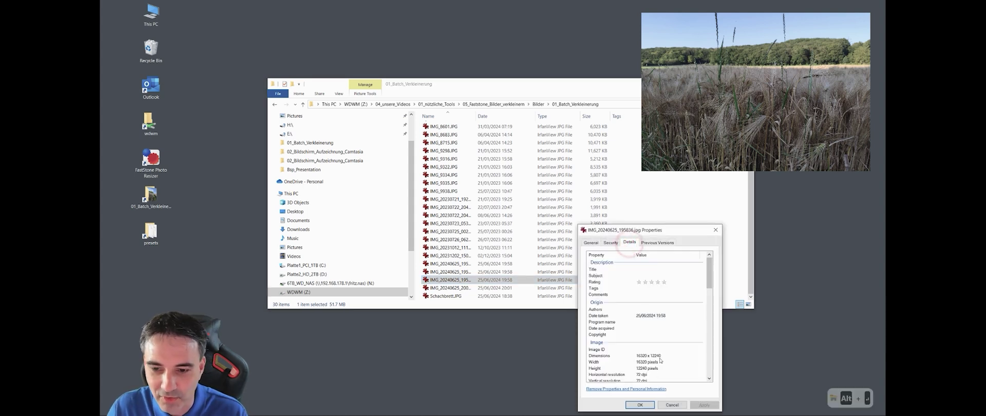
click(671, 404)
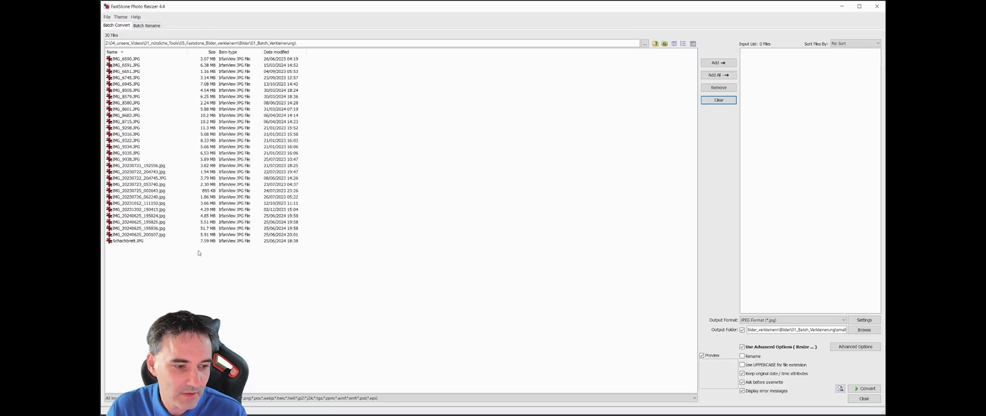
Switch to FastStone Photo Resizer and add Schachbrett.JPG to the conversion input list
double_click(197, 10)
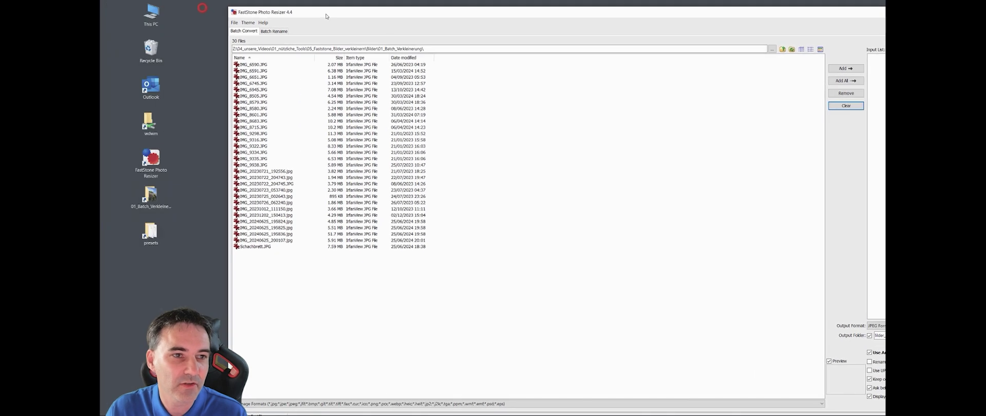
click(270, 265)
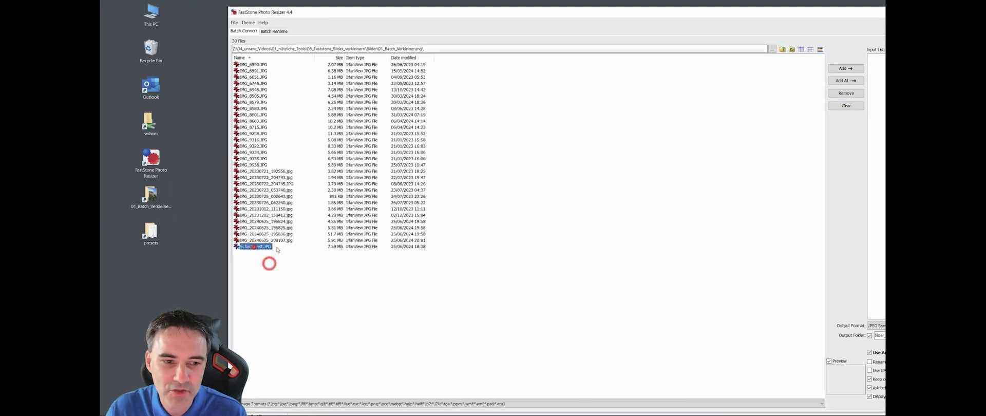
click(840, 69)
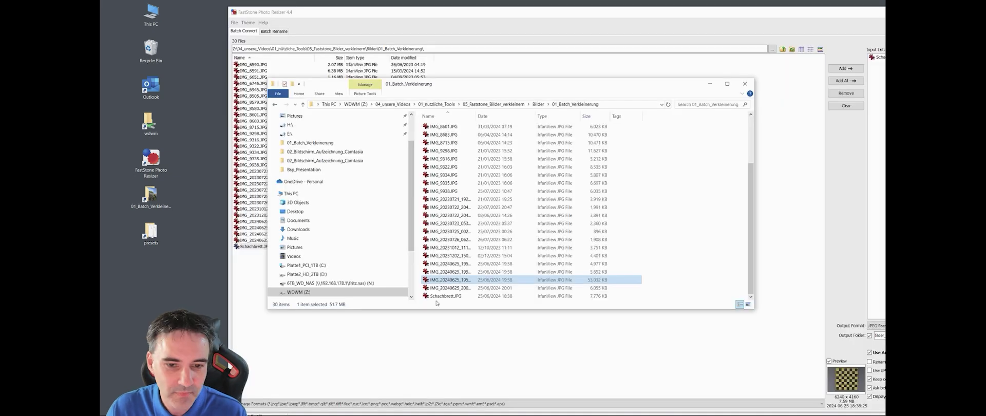
View Schachbrett.JPG from the 01_Batch_Verkleinerung folder at full size, and close the image and the folder
double_click(438, 297)
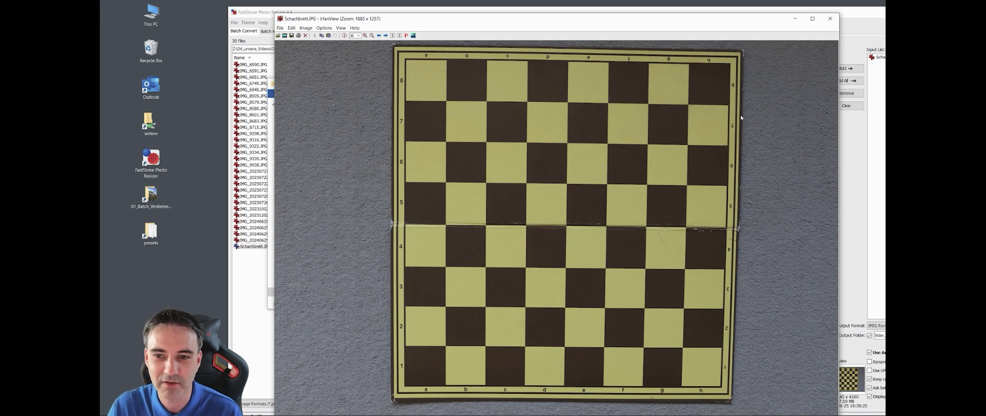
click(829, 21)
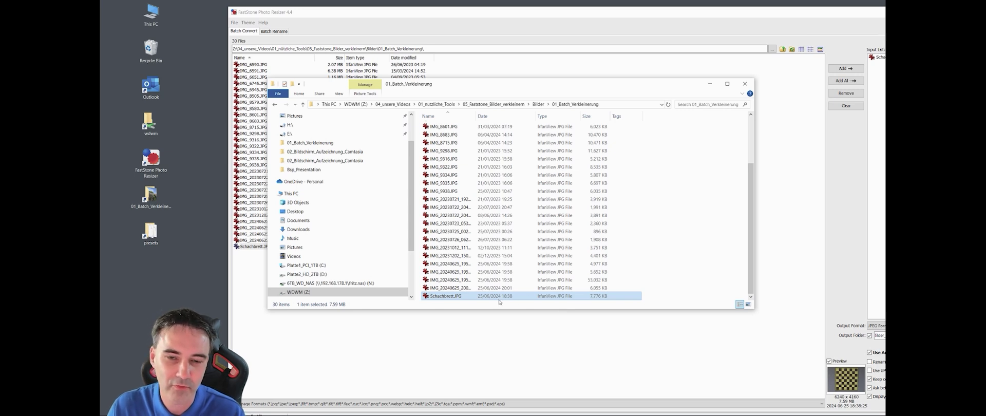
click(745, 84)
Turn on the DPI change in the advanced conversion options and set both X-DPI and Y-DPI to 300
drag(796, 14, 703, 9)
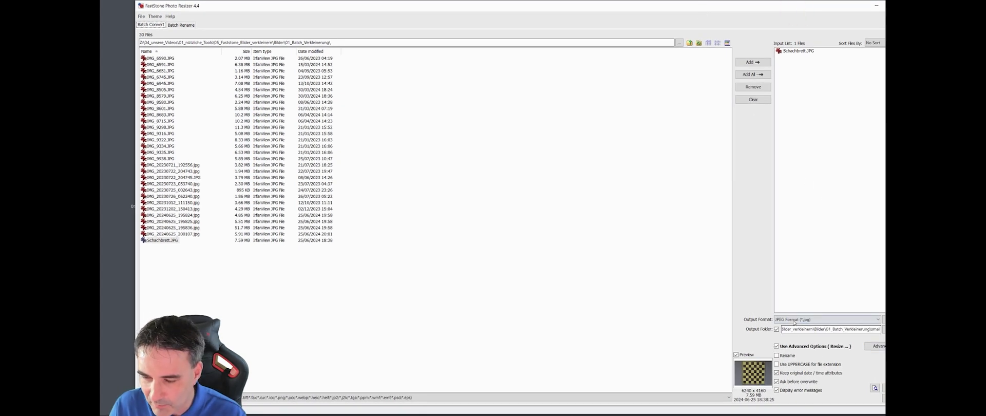
click(872, 330)
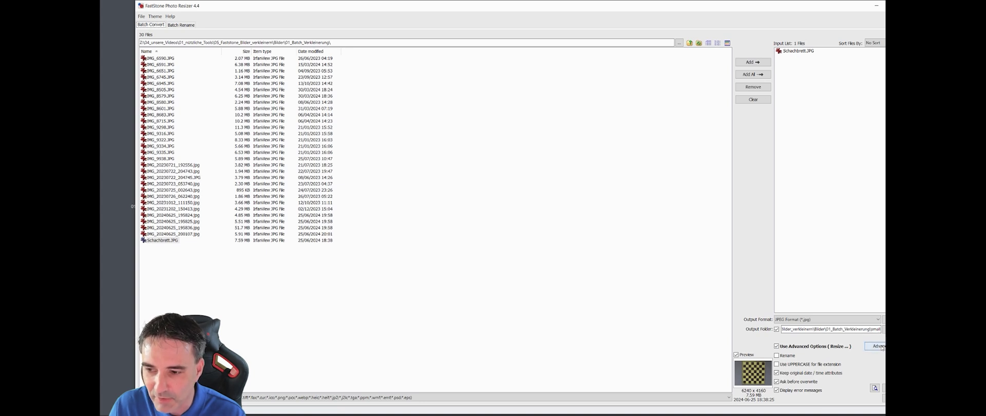
click(879, 347)
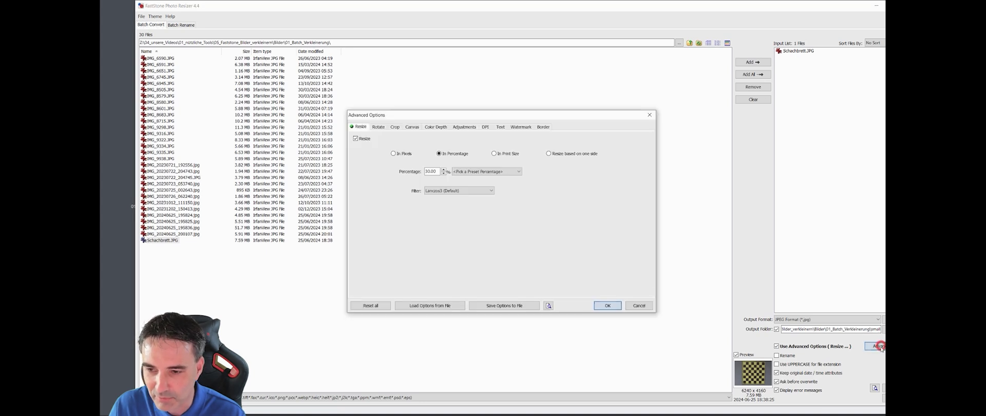
click(486, 127)
click(356, 139)
click(415, 154)
text(300)
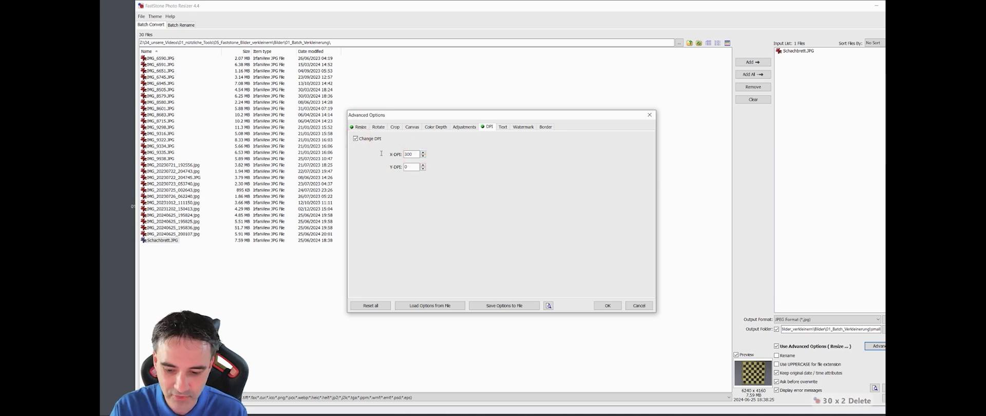
key(Tab)
text(300)
click(435, 214)
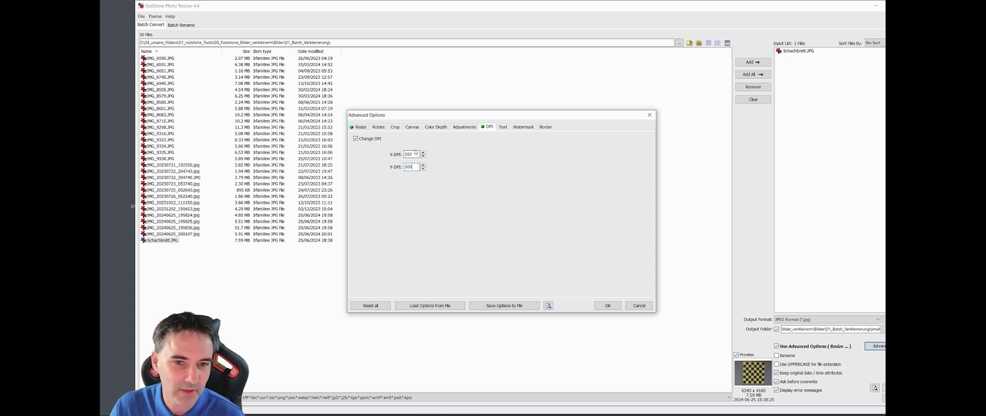
Set resizing in pixels to the standard size 1920 x 1080, switch width and height to match long sides, and apply the options
click(361, 128)
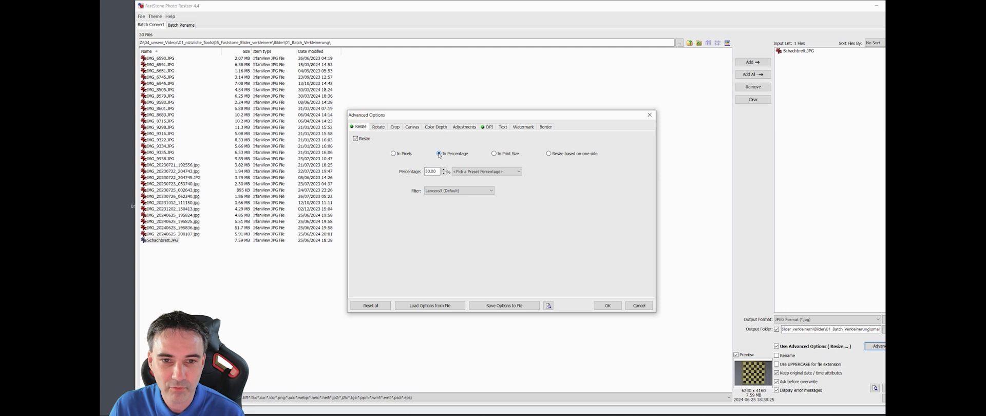
click(394, 154)
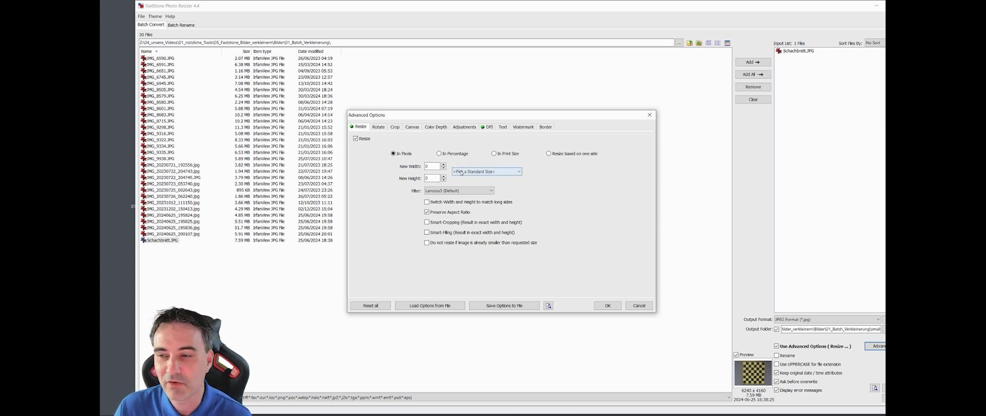
click(487, 173)
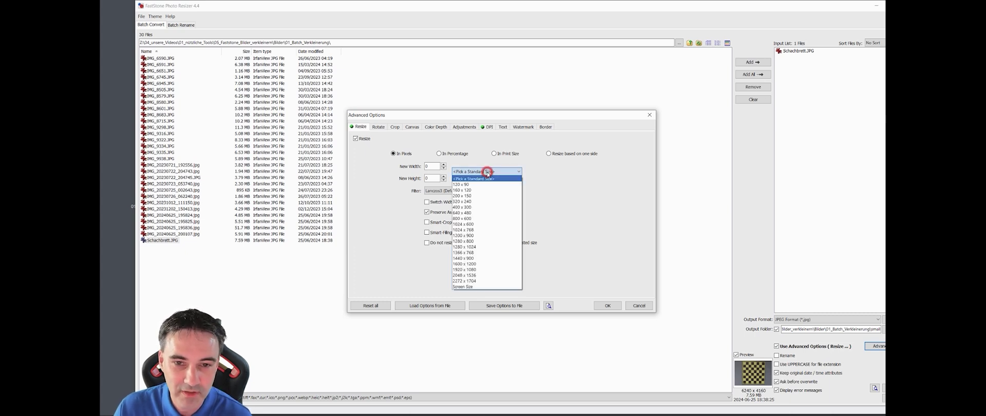
click(470, 270)
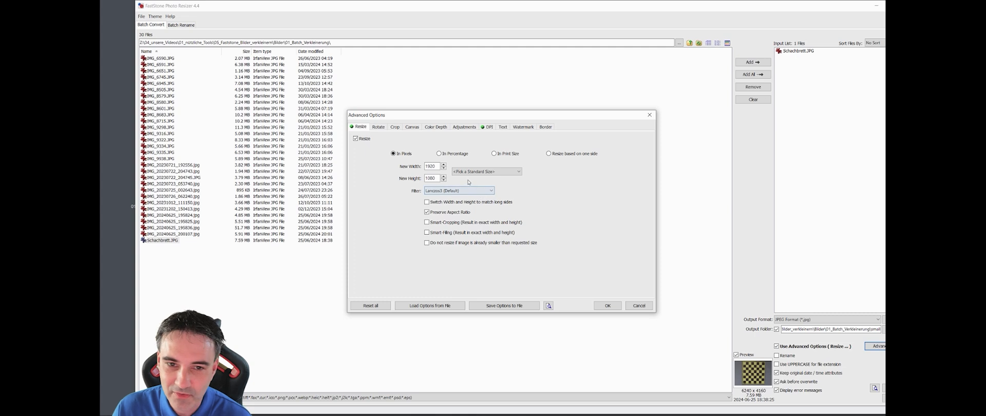
click(427, 202)
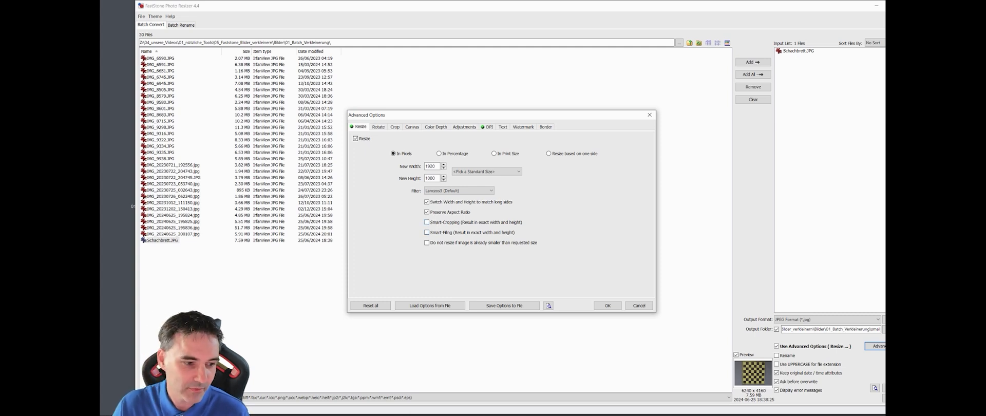
click(301, 9)
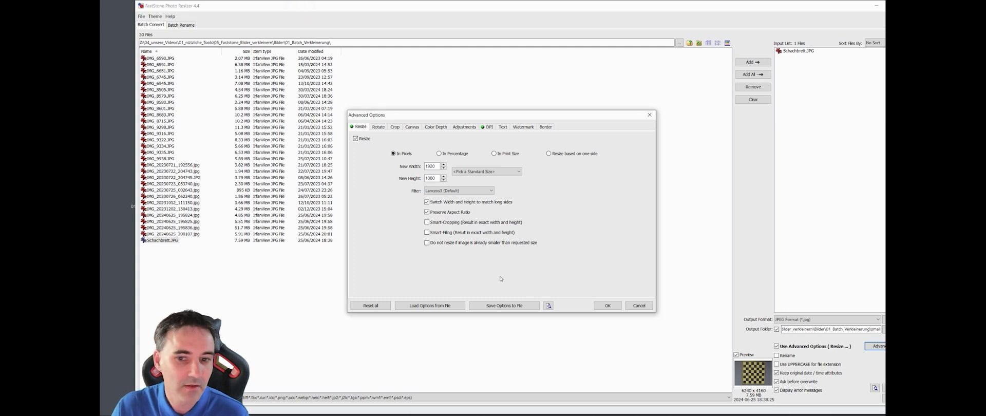
click(606, 306)
Go from the presets folder to the EN folder and view the resolutions_240625-resolutions PDF
drag(565, 10, 625, 10)
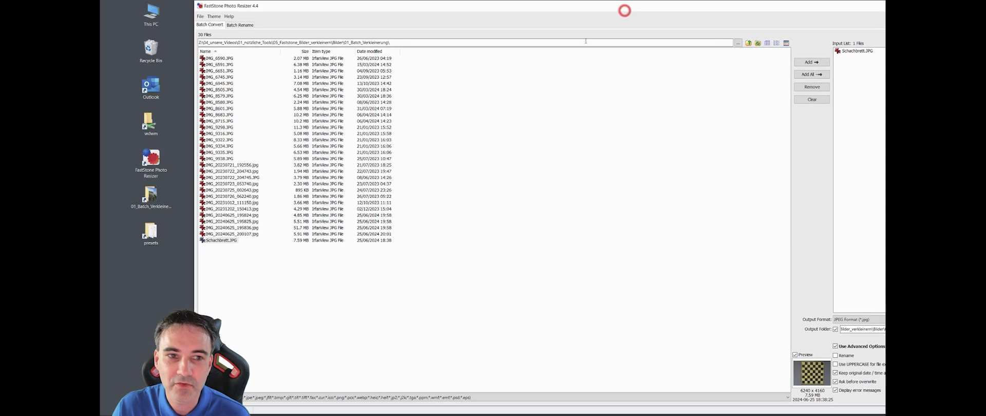
double_click(151, 233)
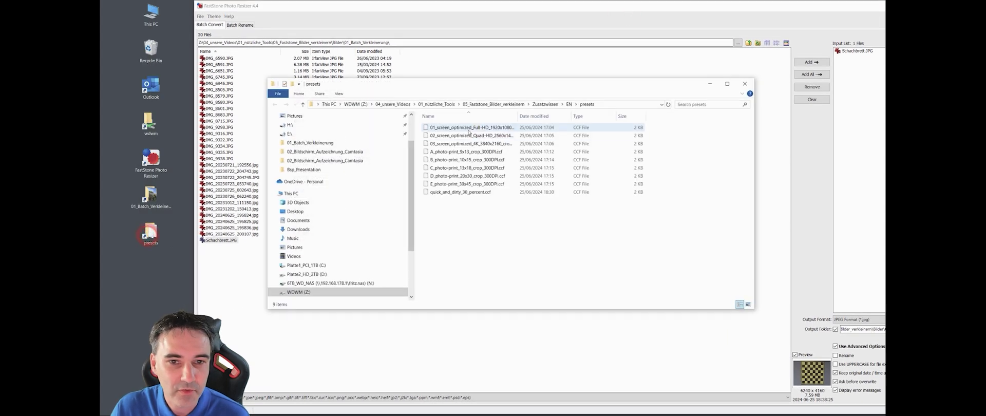
click(545, 104)
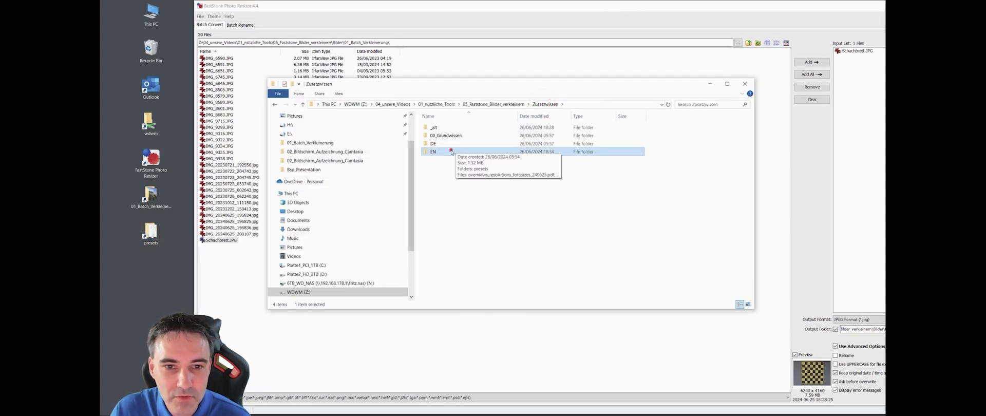
double_click(452, 152)
click(448, 175)
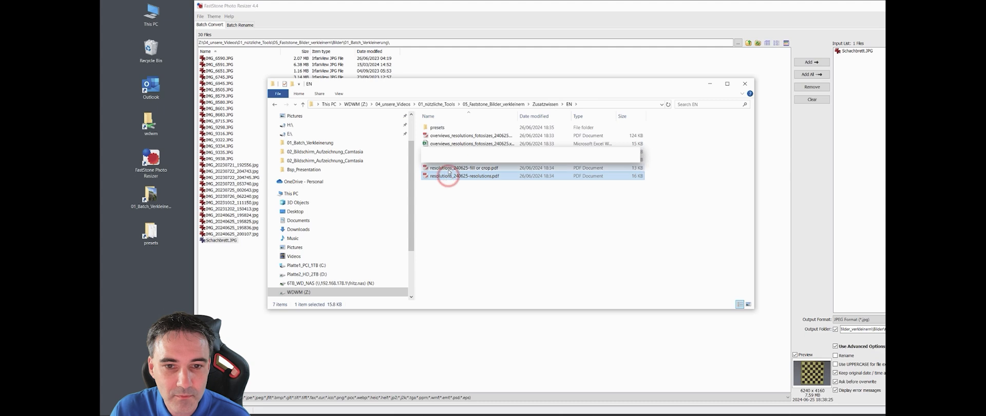
double_click(449, 175)
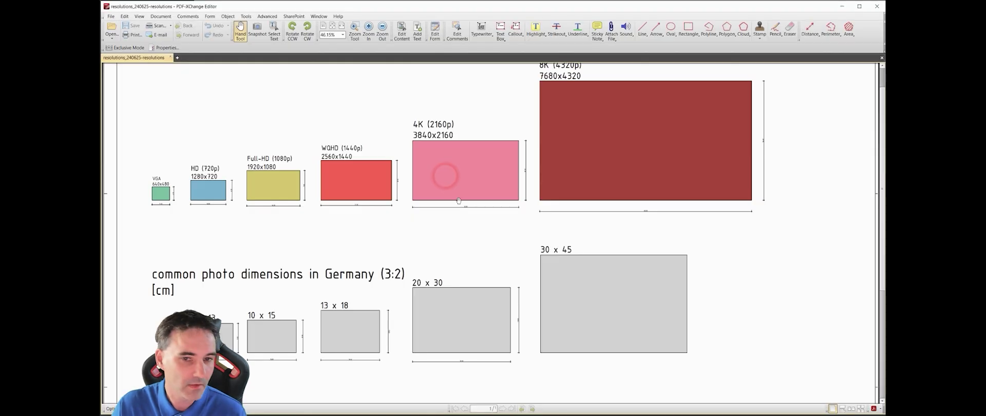
Examine the two ways of fitting a 3:2 photo to a 16:9 format in the resolutions_240625-fill or crop PDF
key(alt+Tab)
double_click(445, 169)
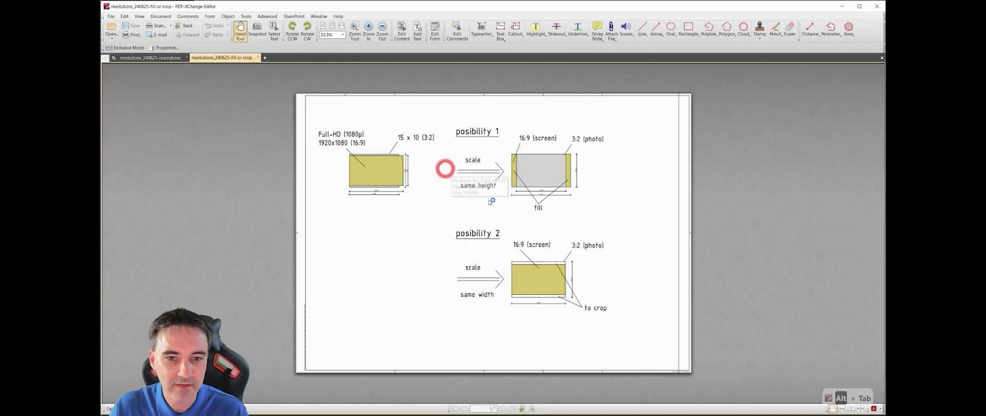
scroll(489, 201, up, 1)
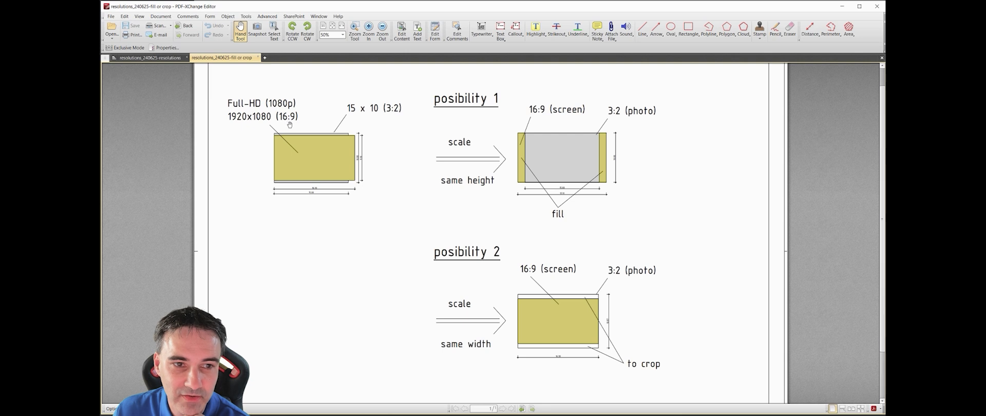
scroll(502, 109, up, 2)
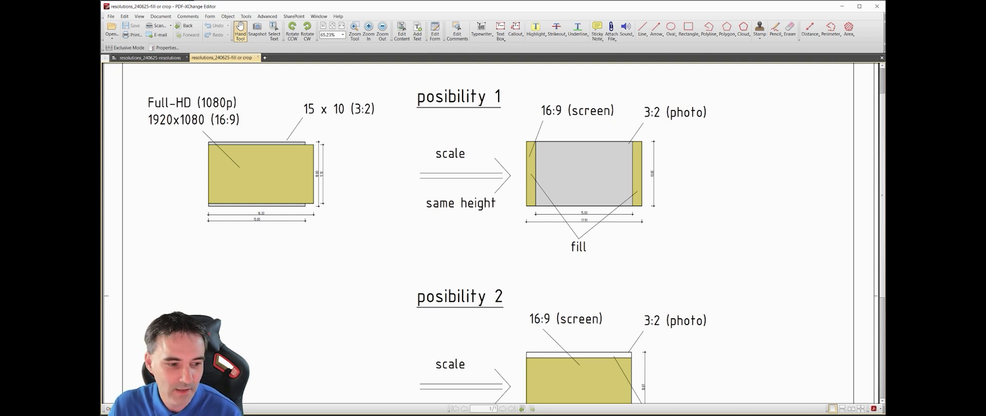
Return to FastStone Photo Resizer, enable Smart-Filling with the white fill colour in the advanced resize options, and apply them
key(alt+Tab)
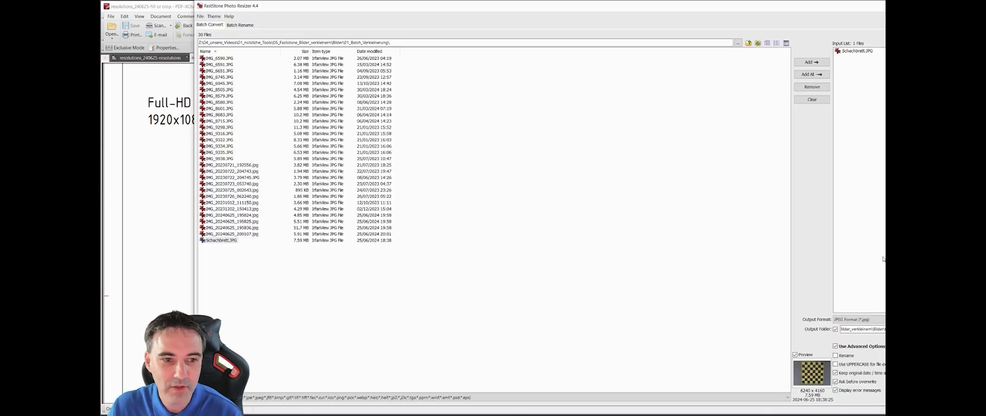
click(880, 346)
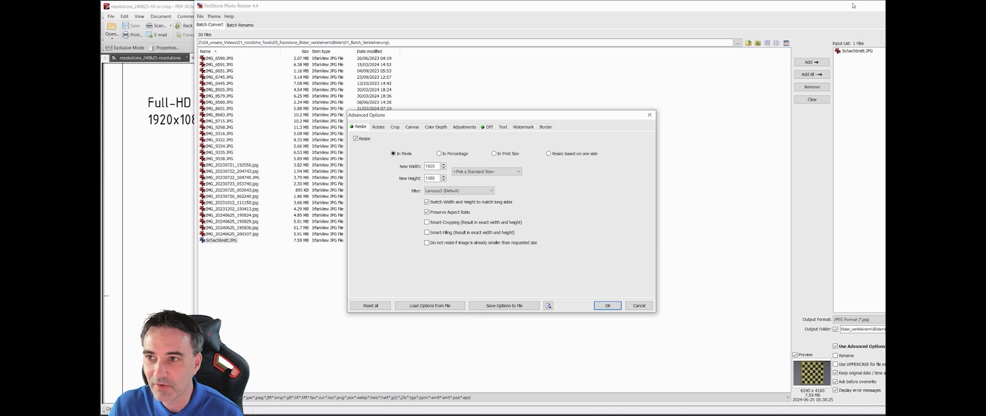
click(639, 305)
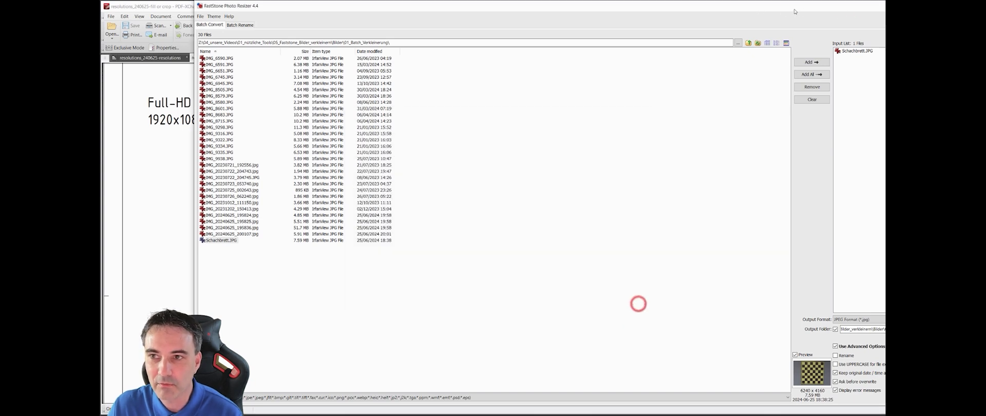
double_click(794, 11)
click(850, 347)
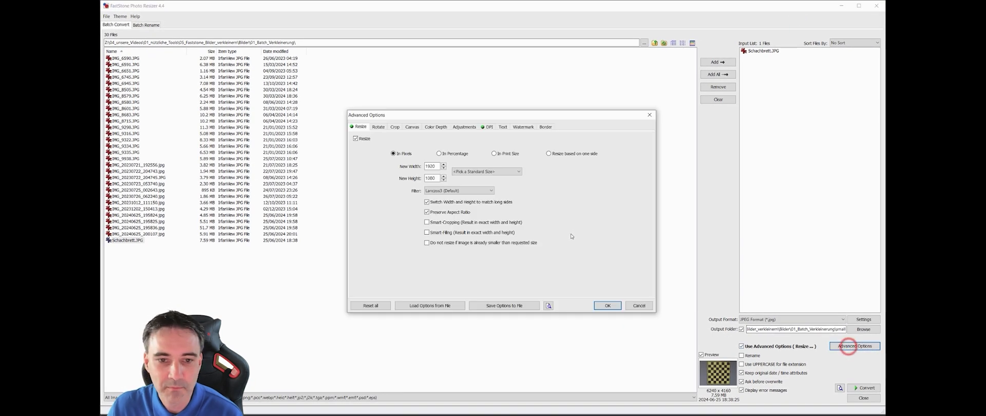
click(427, 232)
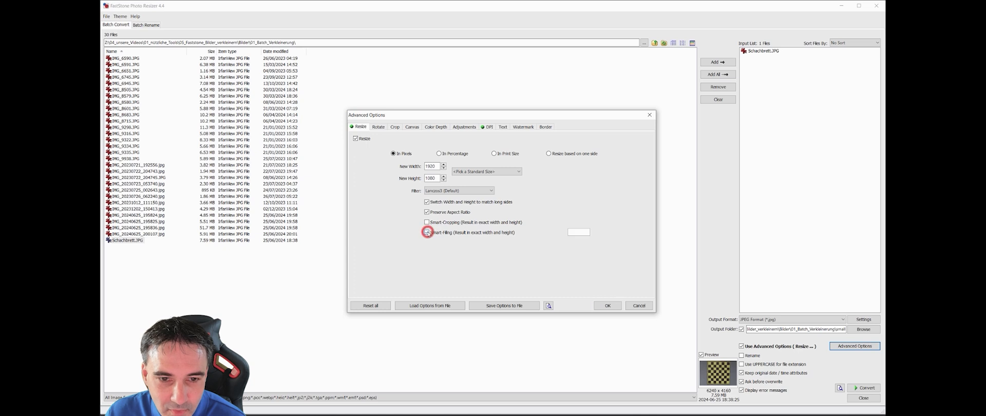
click(579, 232)
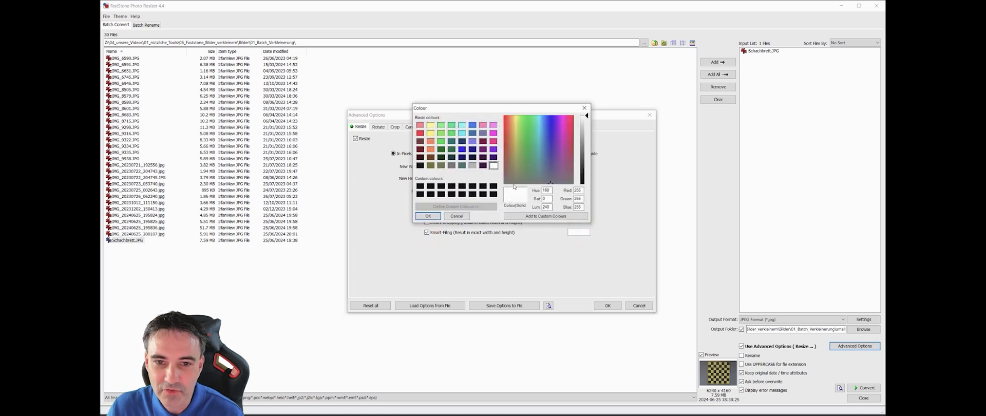
click(457, 216)
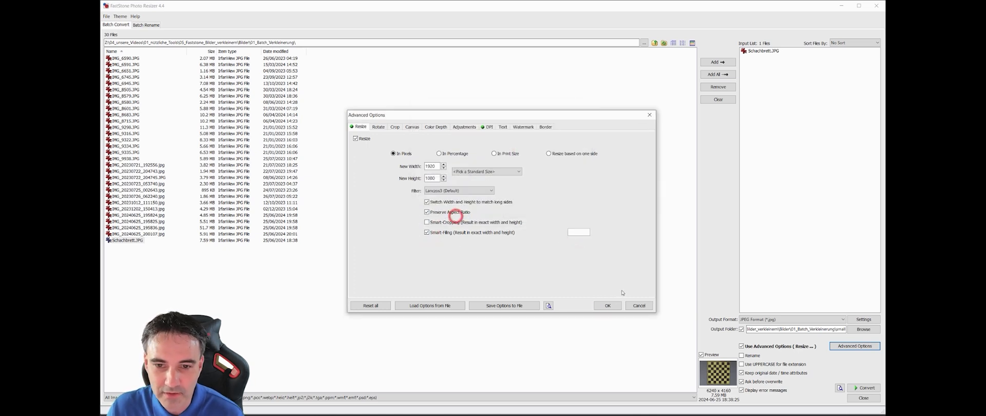
click(608, 306)
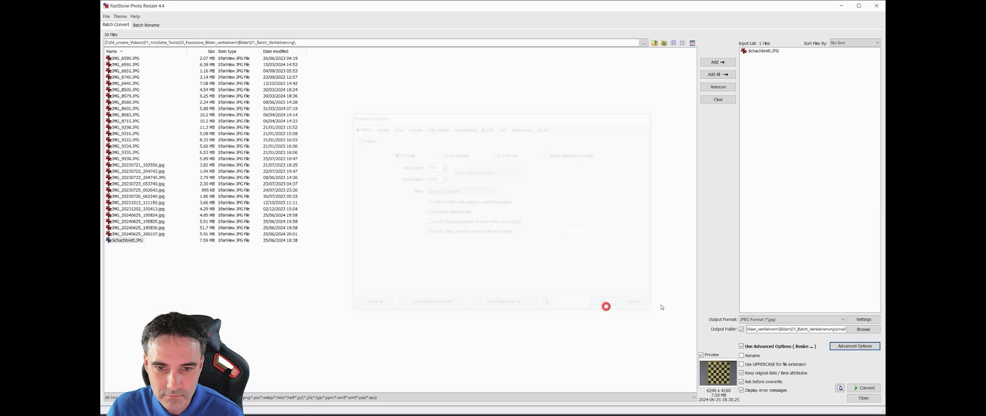
Convert Schachbrett.JPG into a newly created output folder named small and view the filled result
click(865, 388)
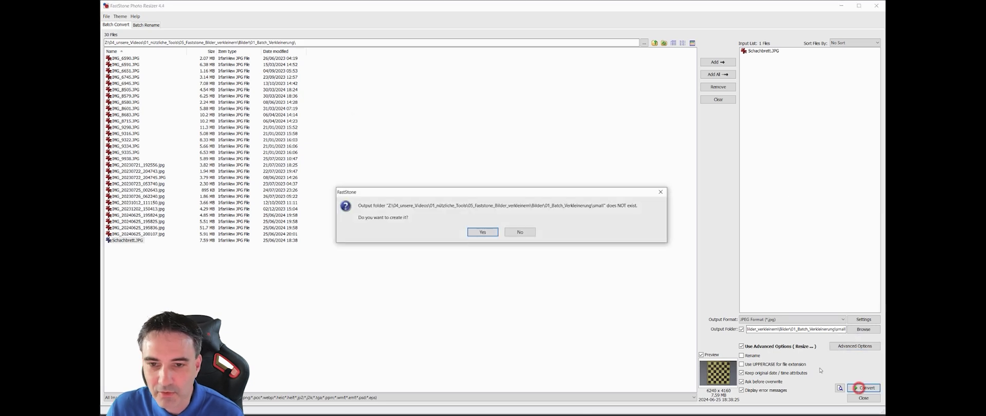
click(481, 232)
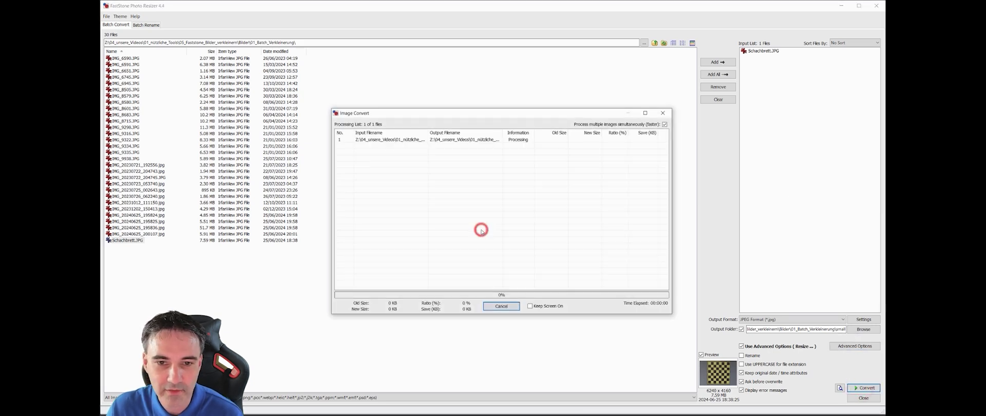
click(499, 305)
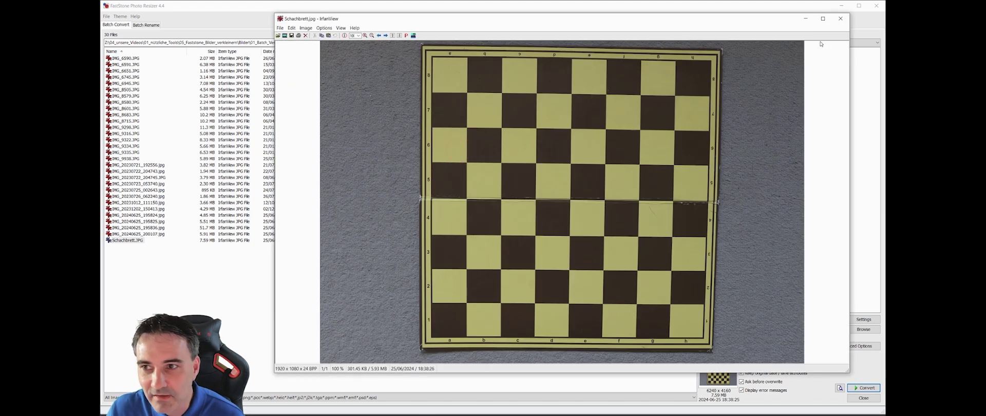
click(840, 19)
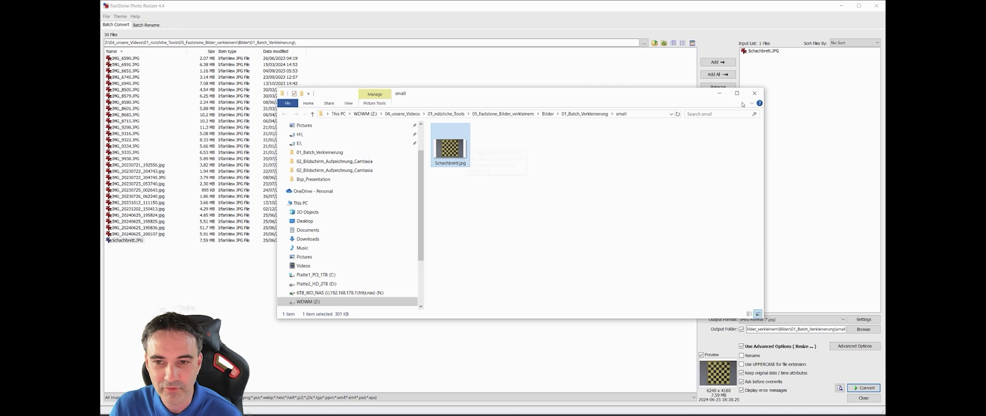
click(722, 95)
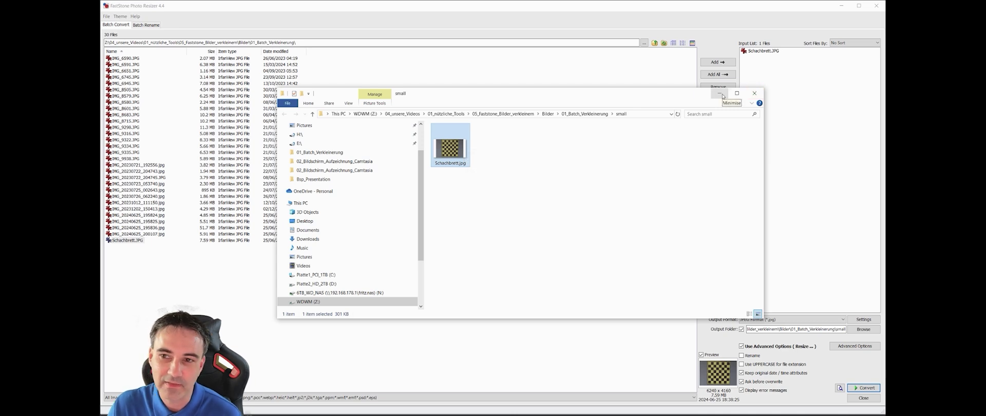
Switch the resize options to Smart-Cropping and convert Schachbrett.JPG again, overwriting the existing output file
click(871, 349)
click(426, 223)
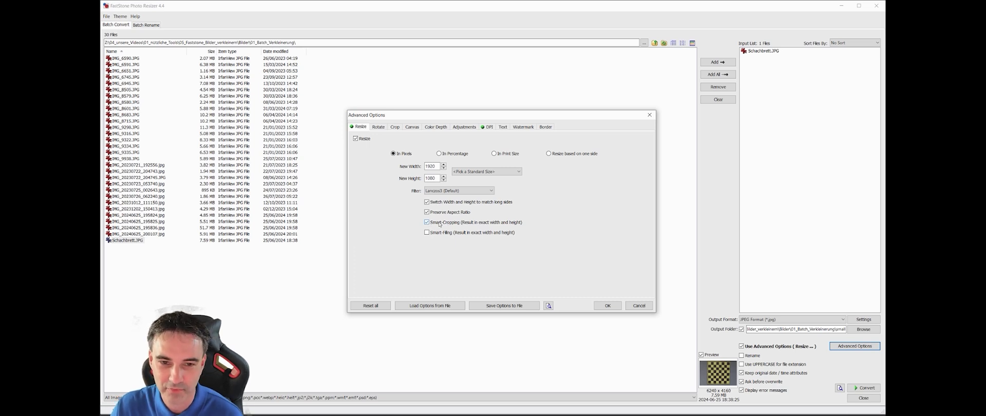
click(607, 305)
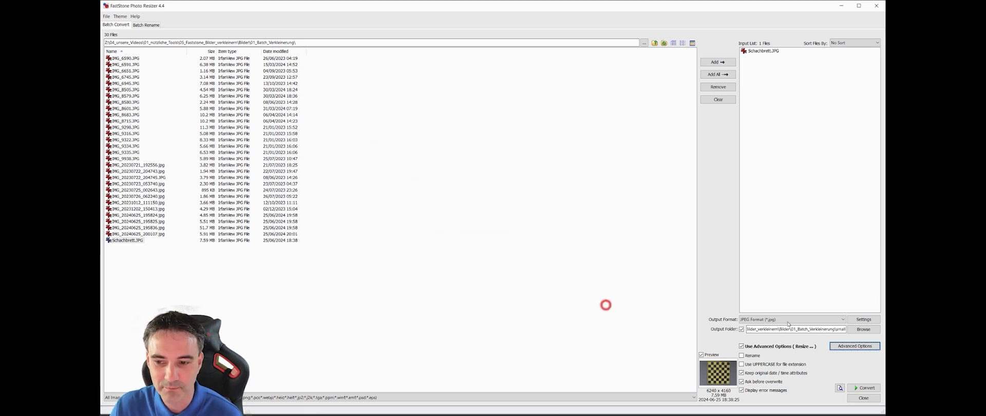
click(865, 389)
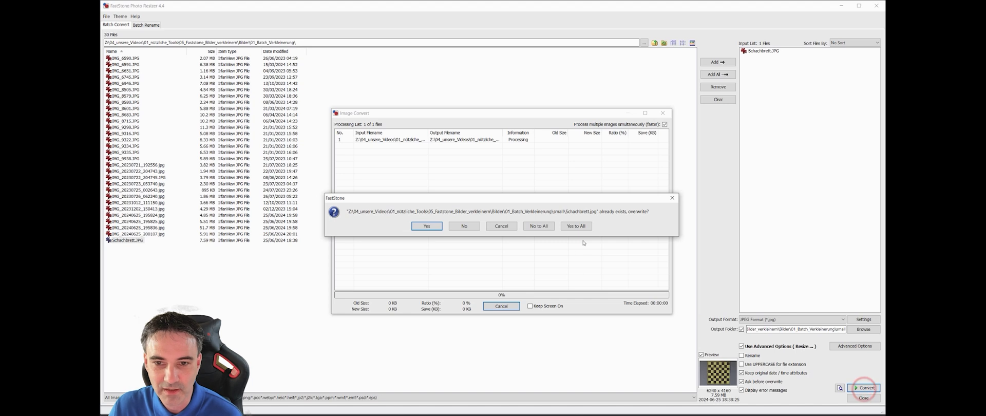
click(576, 226)
click(501, 306)
View the cropped Schachbrett.jpg and compare it with possibility 2 in the fill or crop PDF
click(519, 213)
click(456, 144)
double_click(456, 143)
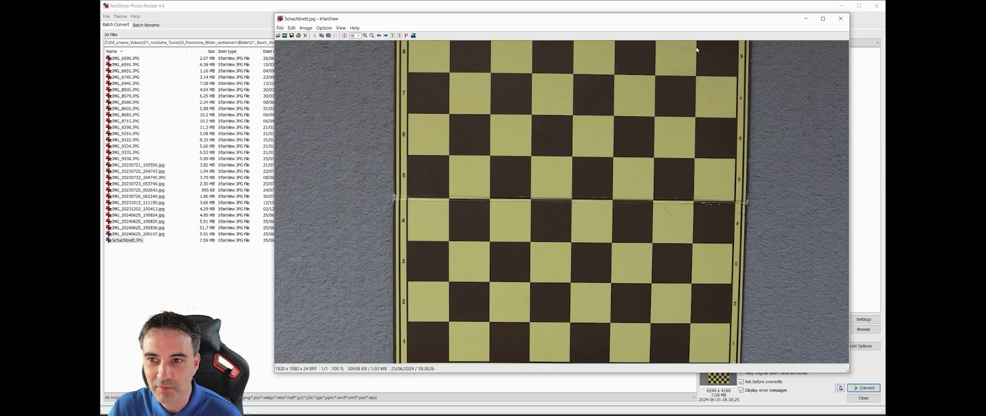
click(840, 18)
key(alt+Tab)
scroll(478, 252, down, 6)
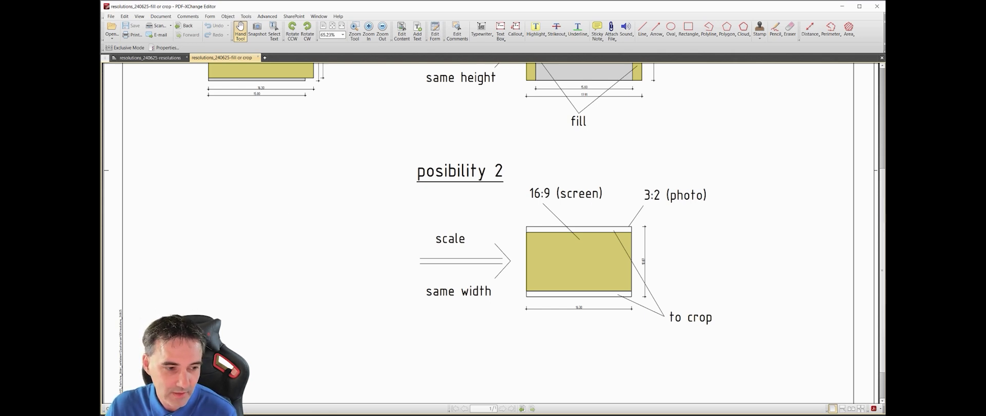
key(alt+Tab)
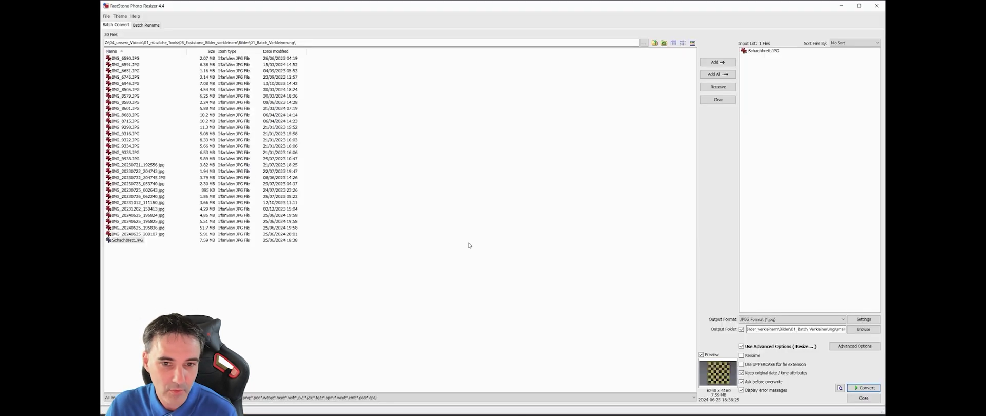
Set resizing to a print size of 13 x 9 inch at 300 DPI in the advanced options and apply them
click(853, 347)
click(494, 153)
double_click(433, 166)
text(13)
key(Tab)
text(9)
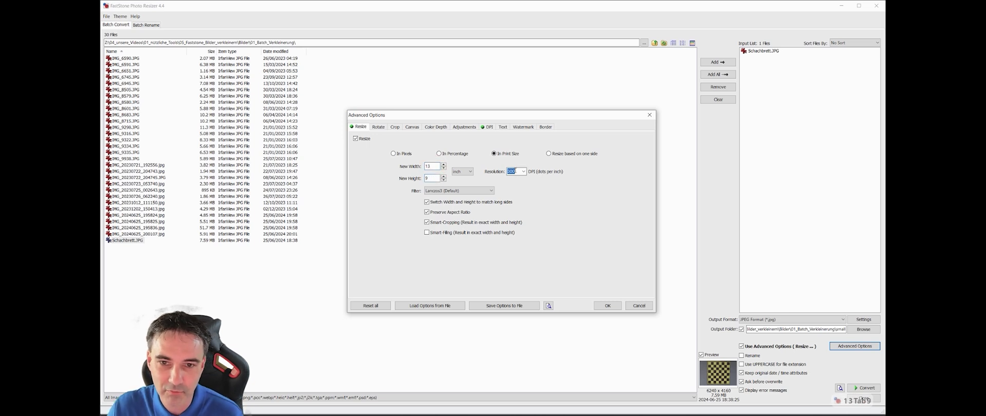
double_click(514, 171)
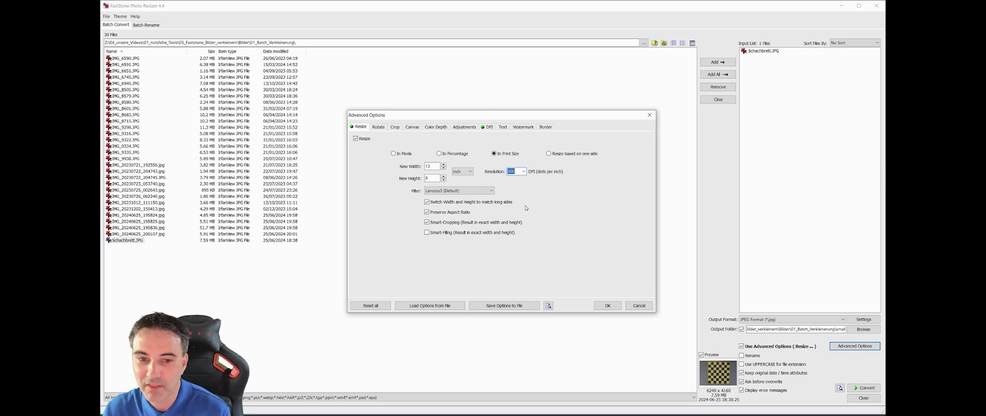
click(609, 306)
Add all photos of the source folder to the input list and convert them into the small folder, overwriting the existing file
click(718, 75)
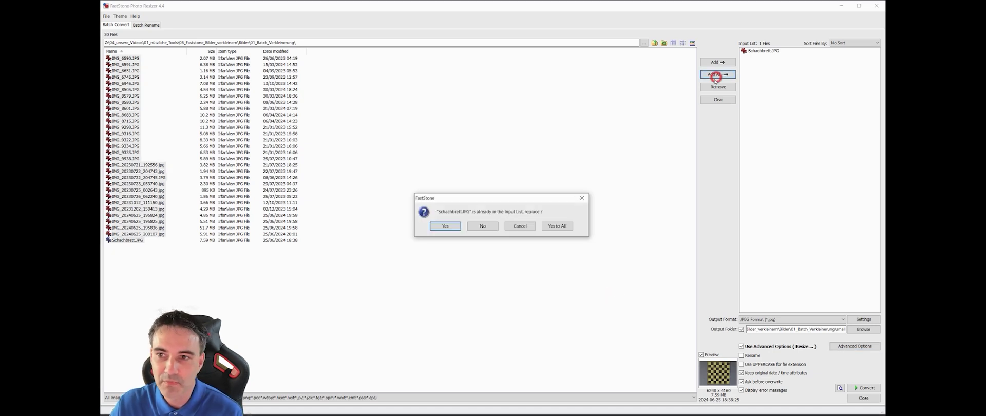
click(455, 225)
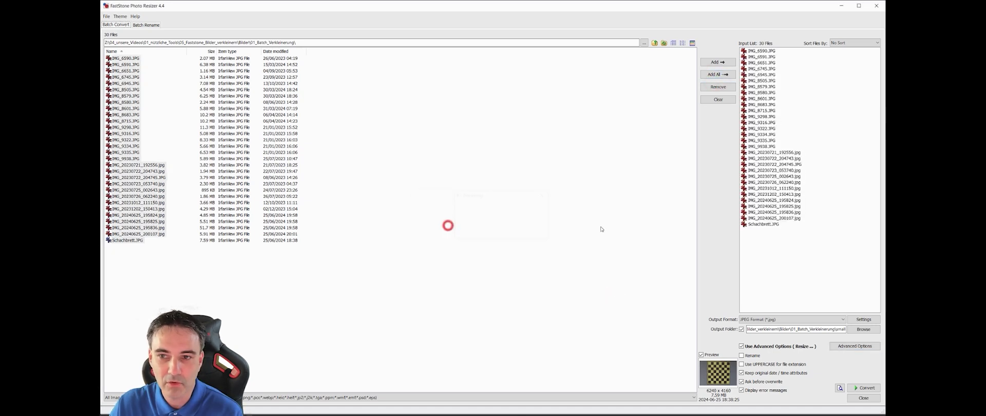
click(868, 388)
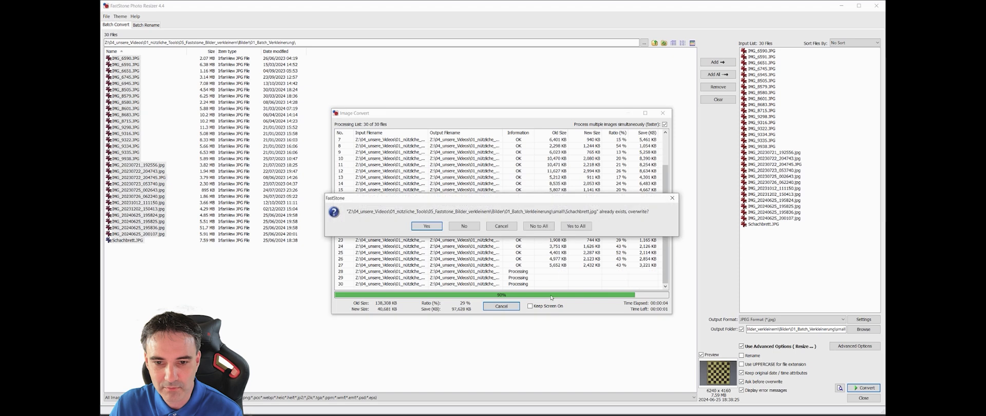
click(572, 229)
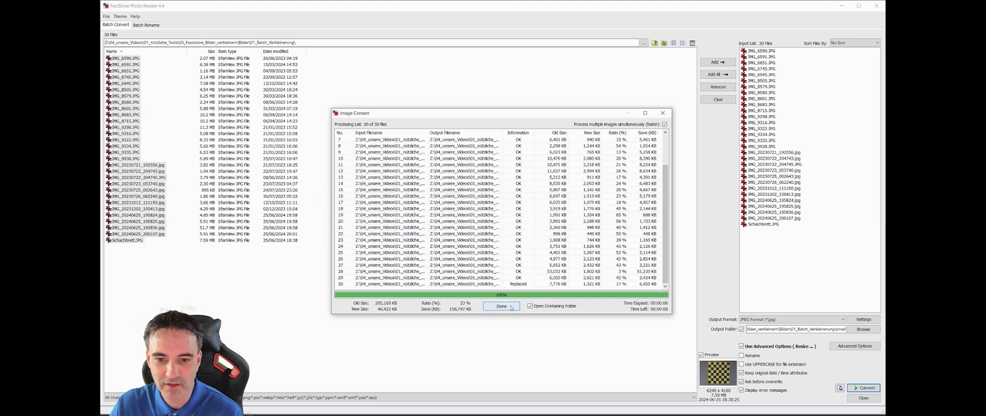
click(510, 306)
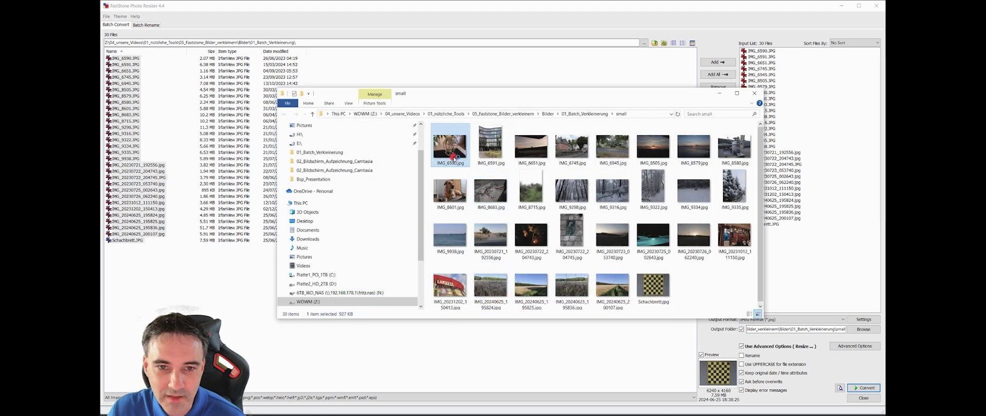
Examine the converted photos full-screen one after another, starting with IMG_6590.jpg, and put the output folder away
double_click(456, 157)
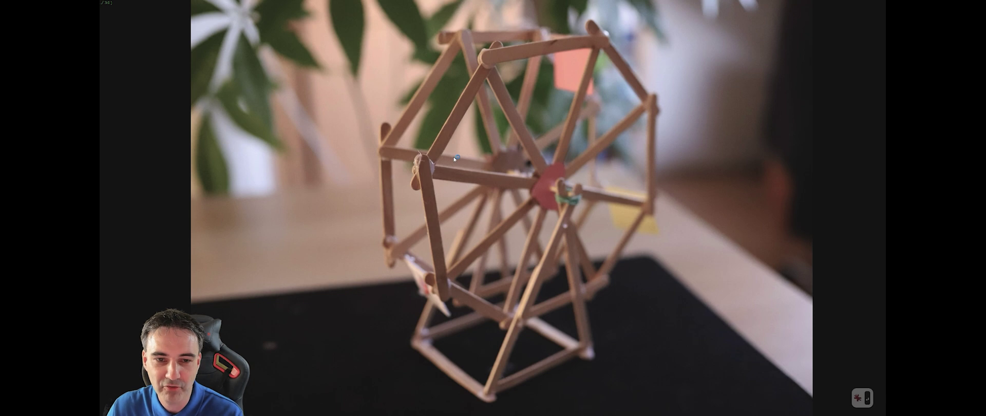
key(Right)
key(Right)
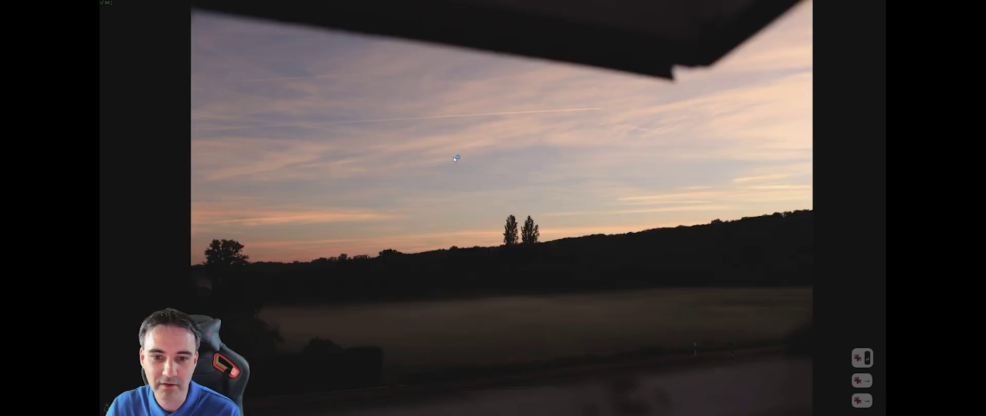
key(Right)
key(Right)
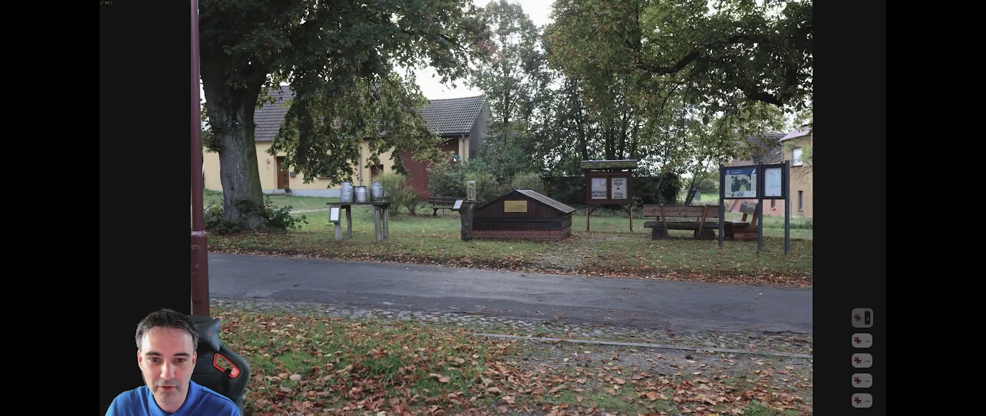
key(Right)
key(Right)
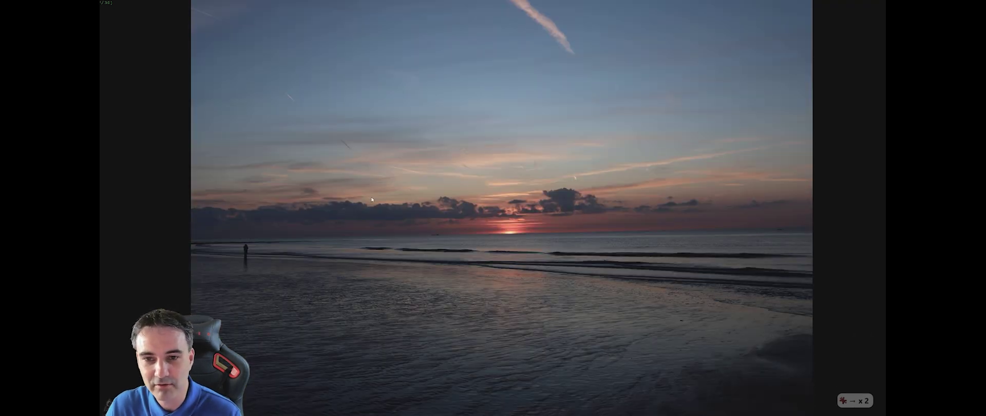
key(Escape)
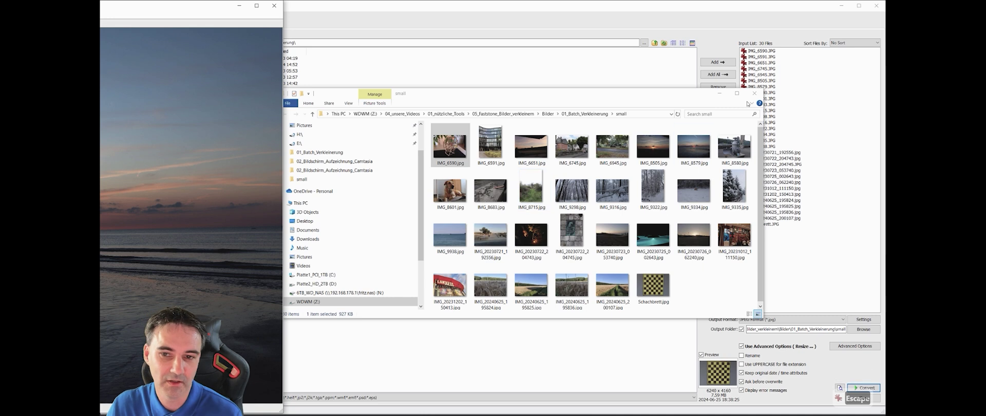
click(718, 94)
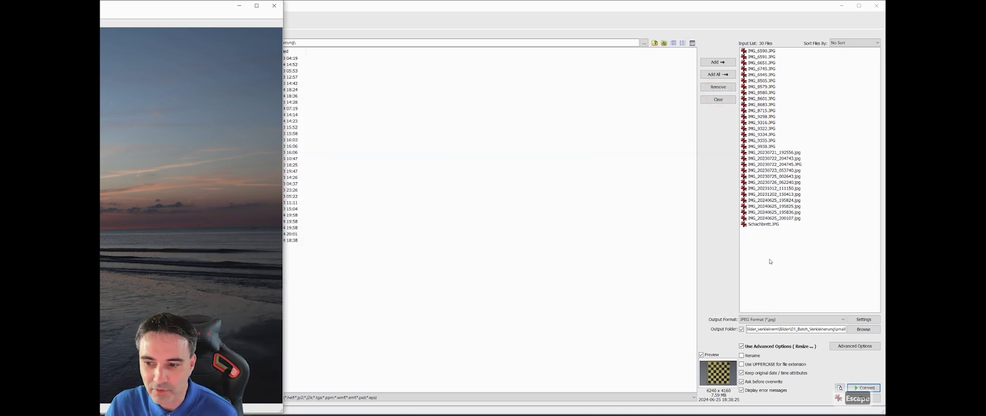
Look at the dialog for saving the advanced options as a converter configuration file, and leave without saving
click(859, 348)
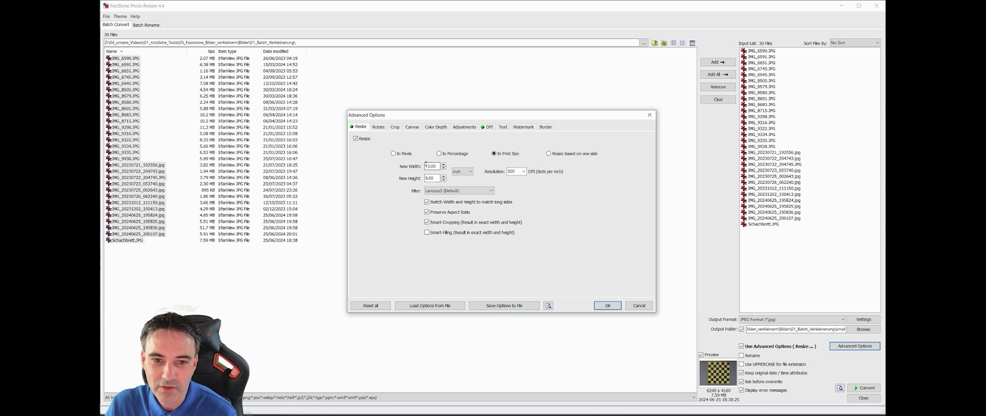
click(503, 305)
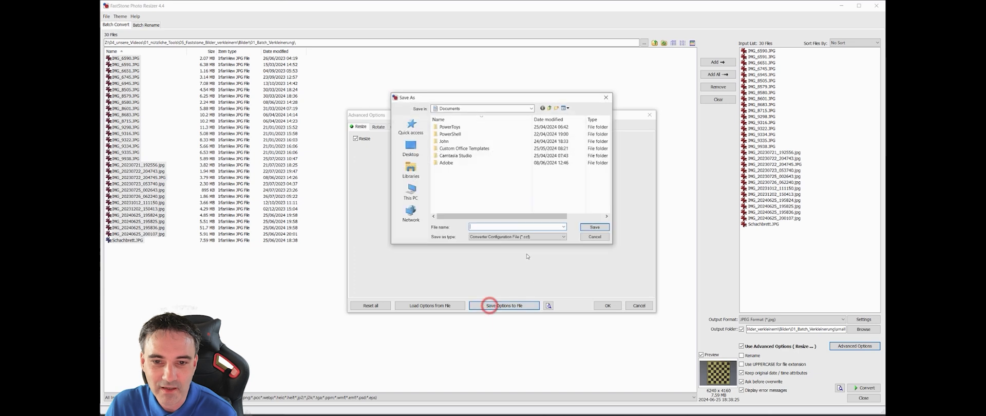
click(591, 237)
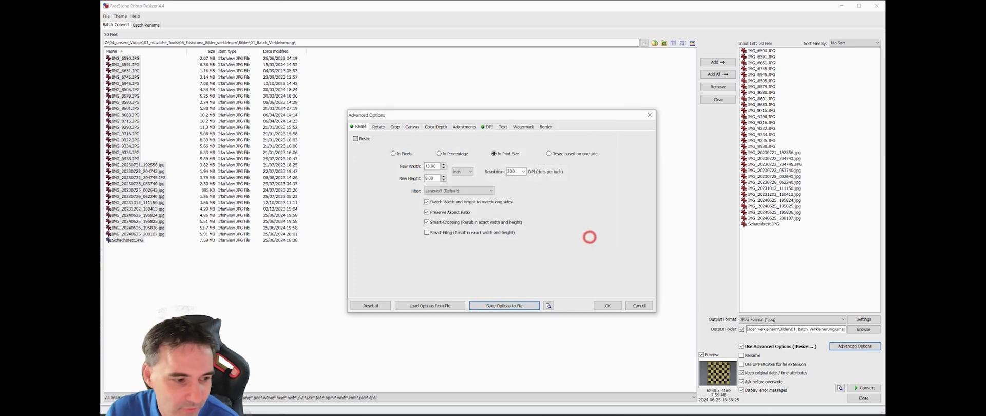
click(650, 115)
Clear the open program windows, open the presets folder from the desktop, and widen its Name column to show the full file names
click(841, 6)
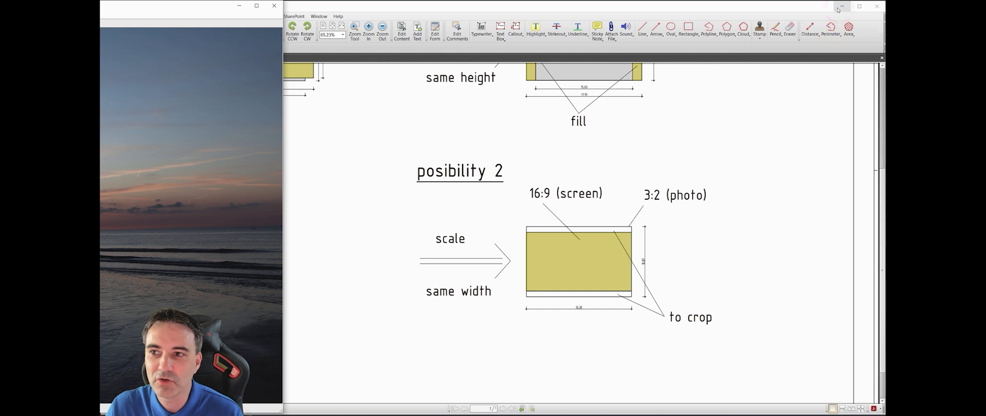
click(840, 7)
click(279, 7)
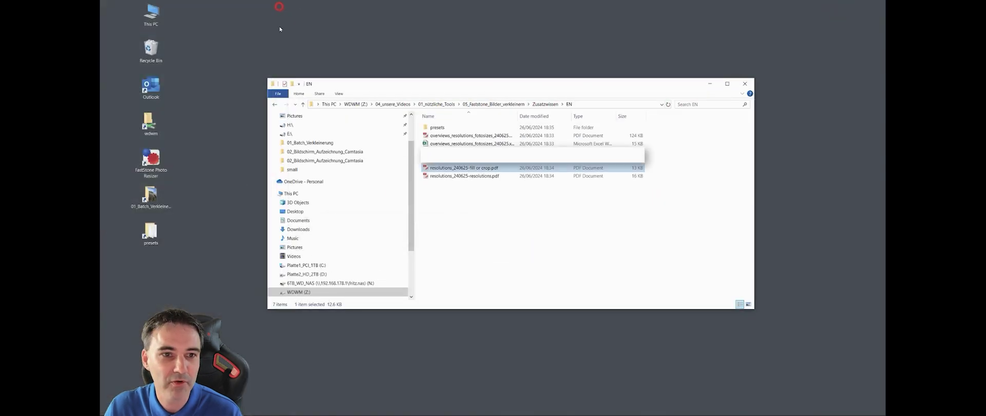
double_click(150, 234)
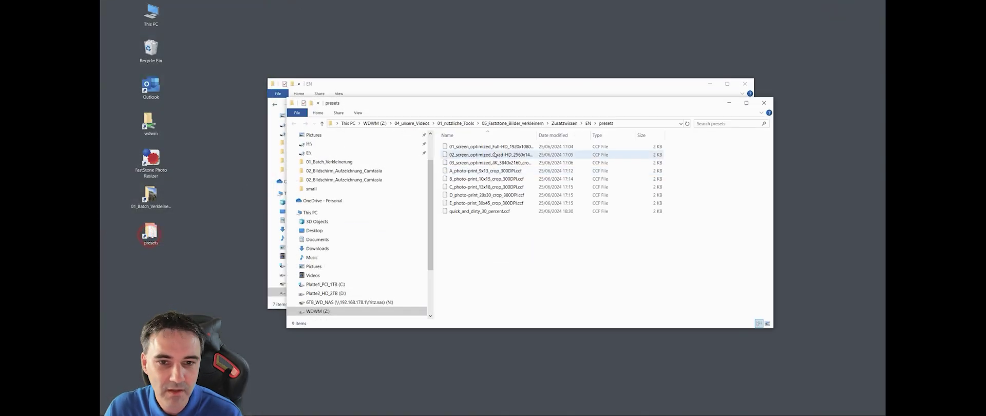
double_click(537, 134)
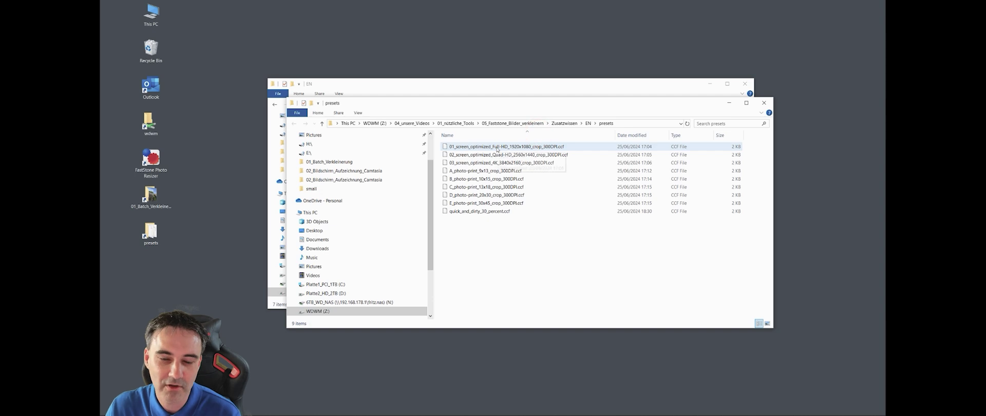